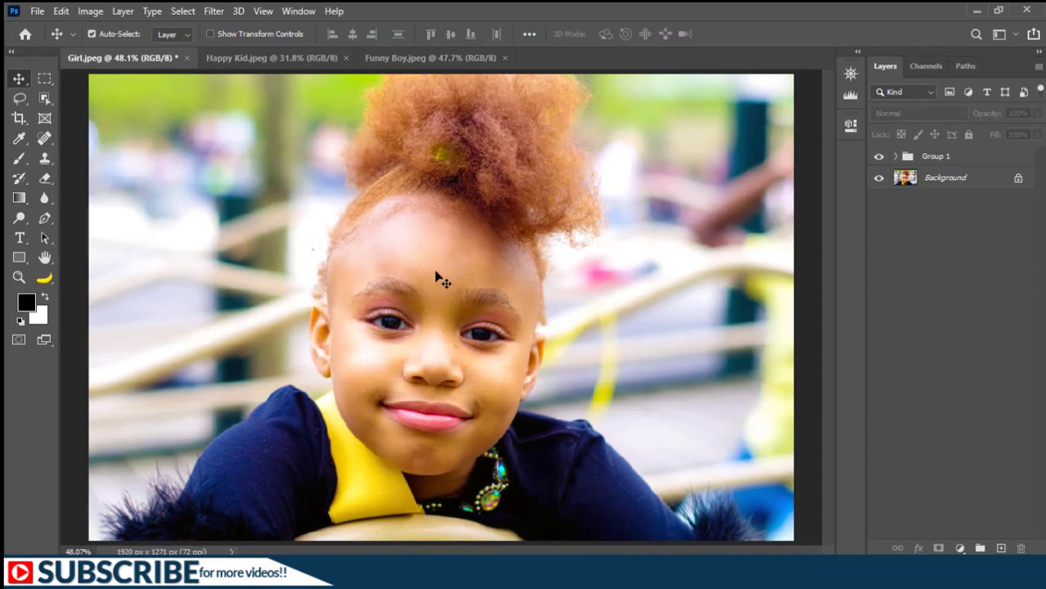
Zoom in on the girl's face to 300% using the zoom commands.
left_click(262, 14)
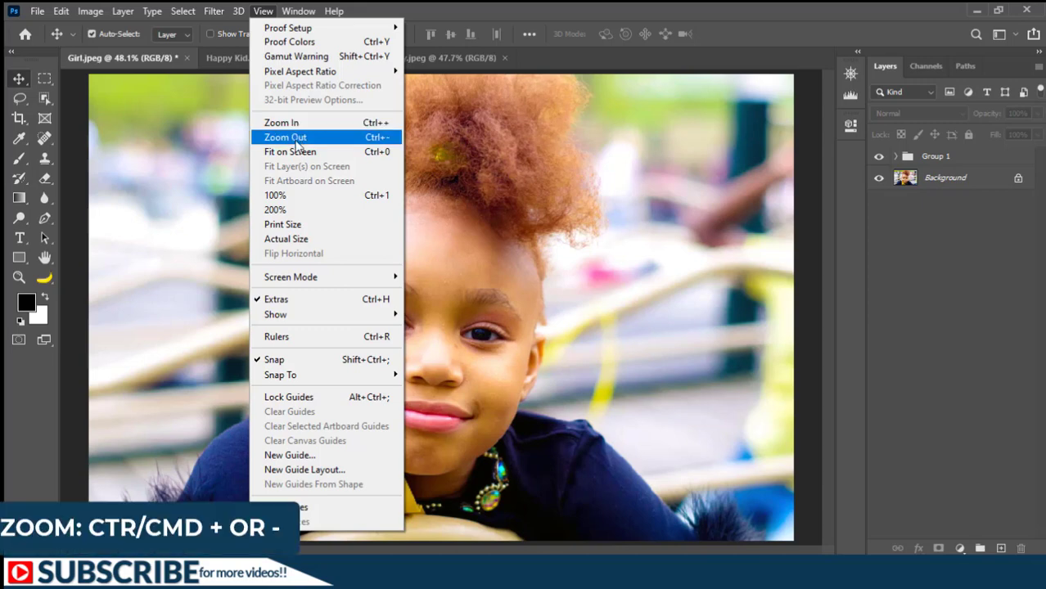
left_click(575, 236)
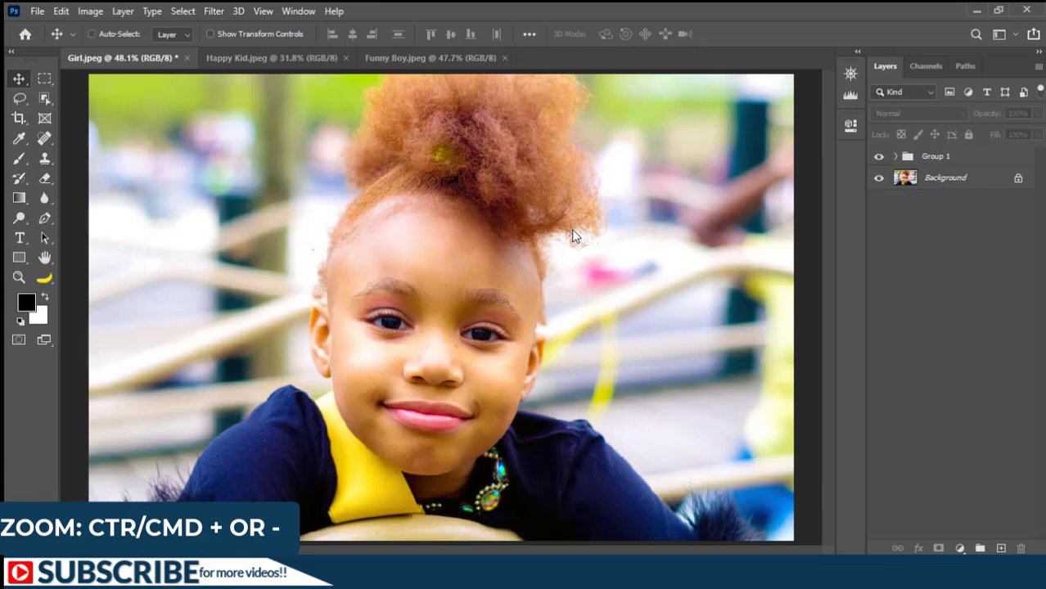
key("ctrl+plus")
key("ctrl+plus")
key("ctrl+plus")
key("ctrl+plus")
key("ctrl+plus")
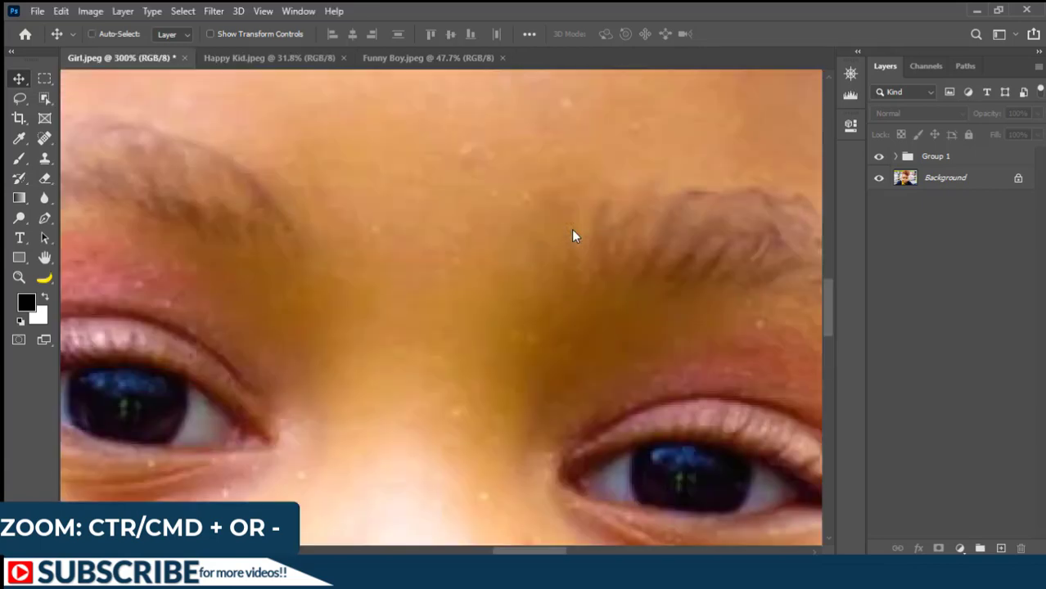
key("ctrl")
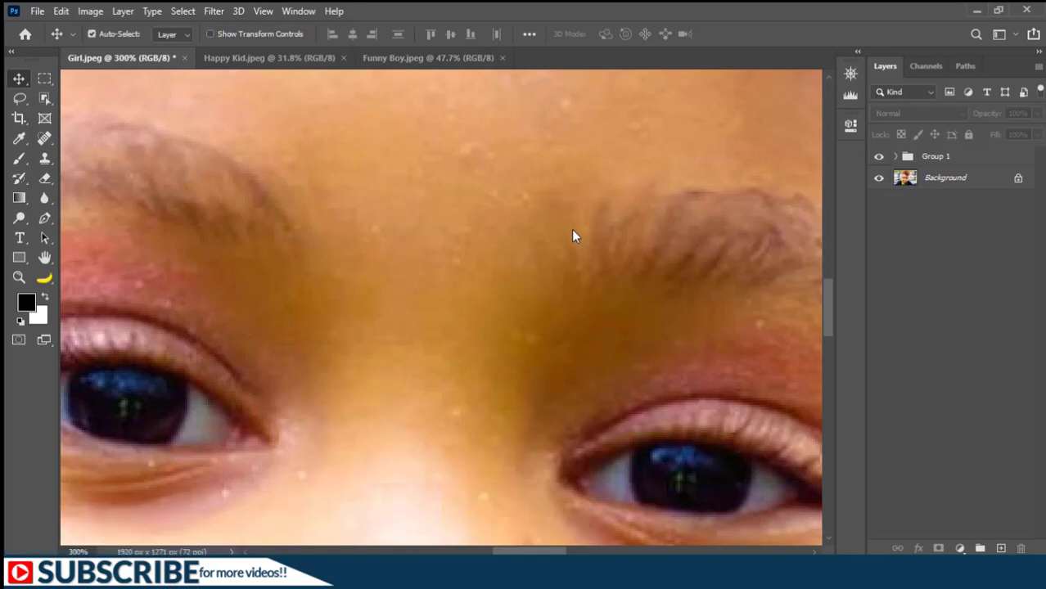
Zoom the image back out to 25%.
key("ctrl+minus")
key("ctrl+minus")
key("ctrl+minus")
key("ctrl+minus")
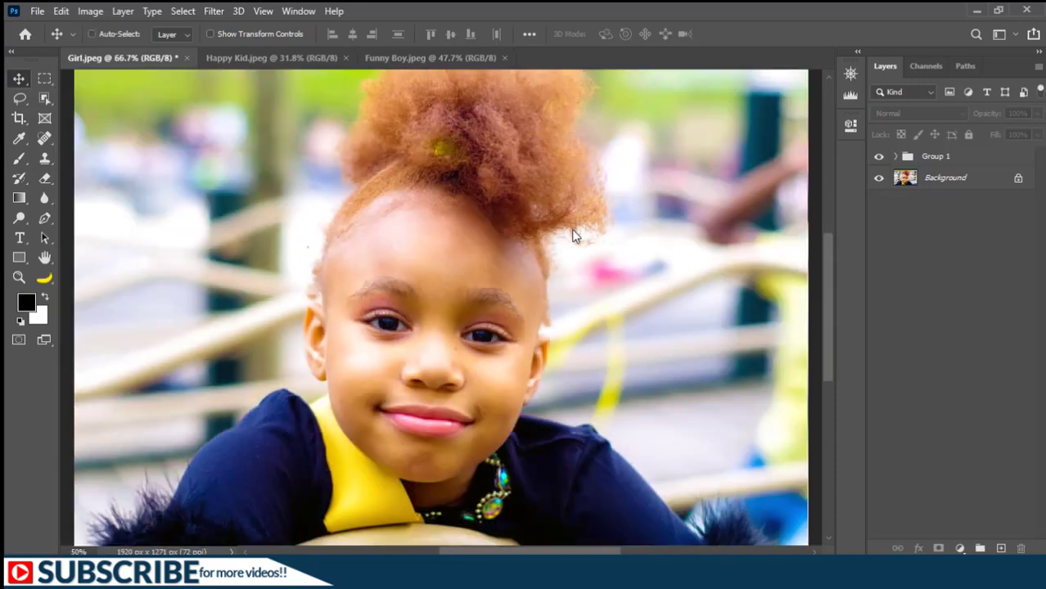
key("ctrl")
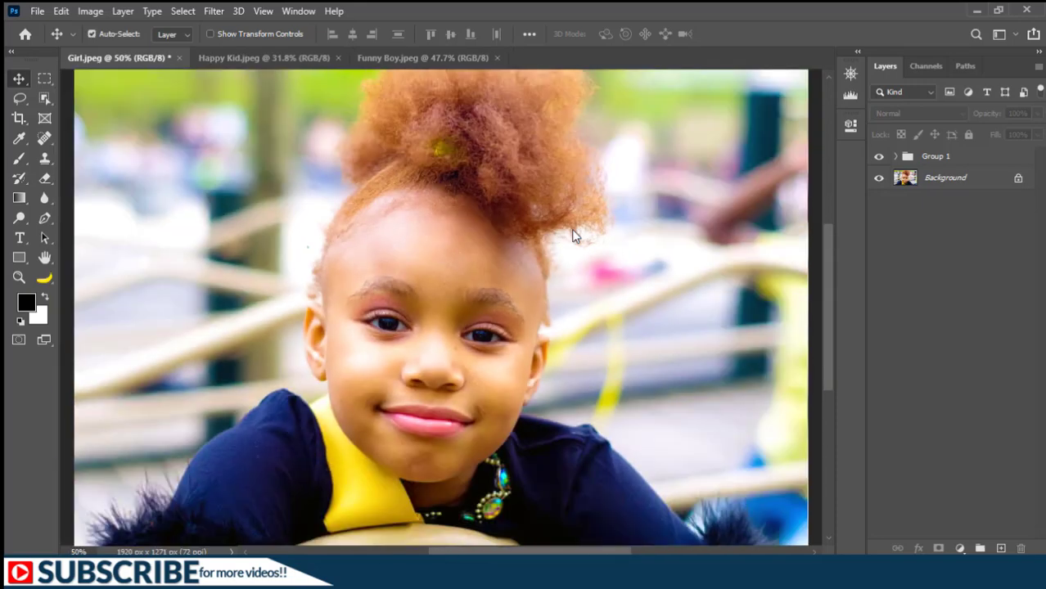
key("ctrl+minus")
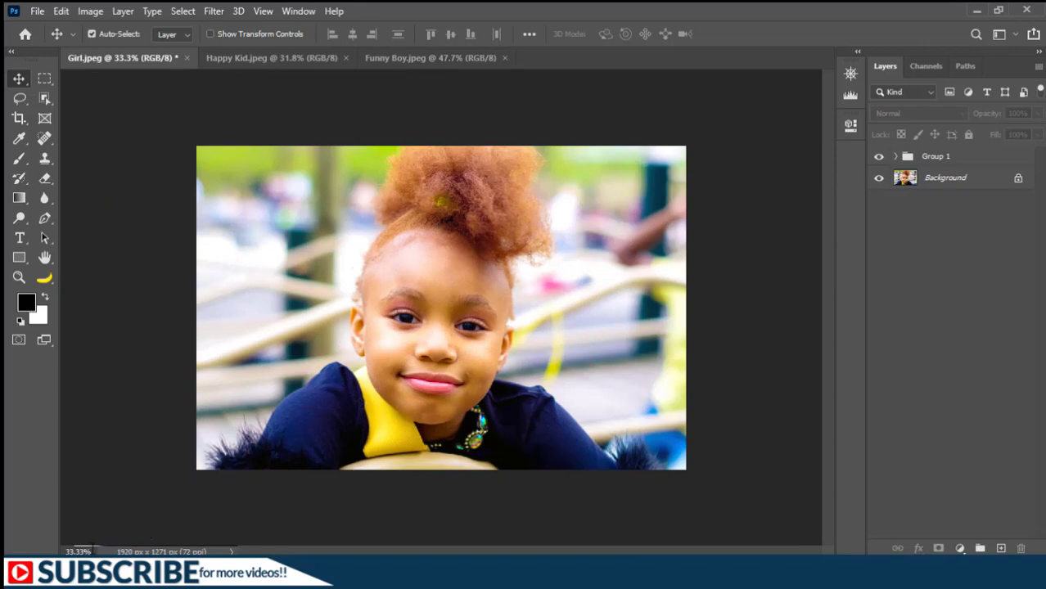
key("ctrl+minus")
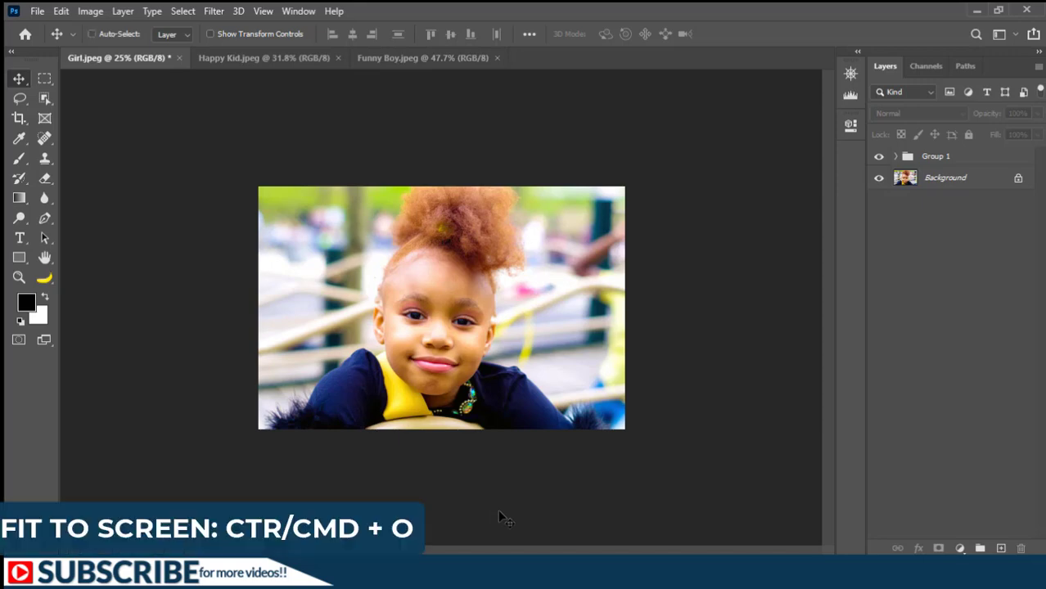
Switch the view between fit on screen and 100% actual size, ending fitted on screen.
key("ctrl+0")
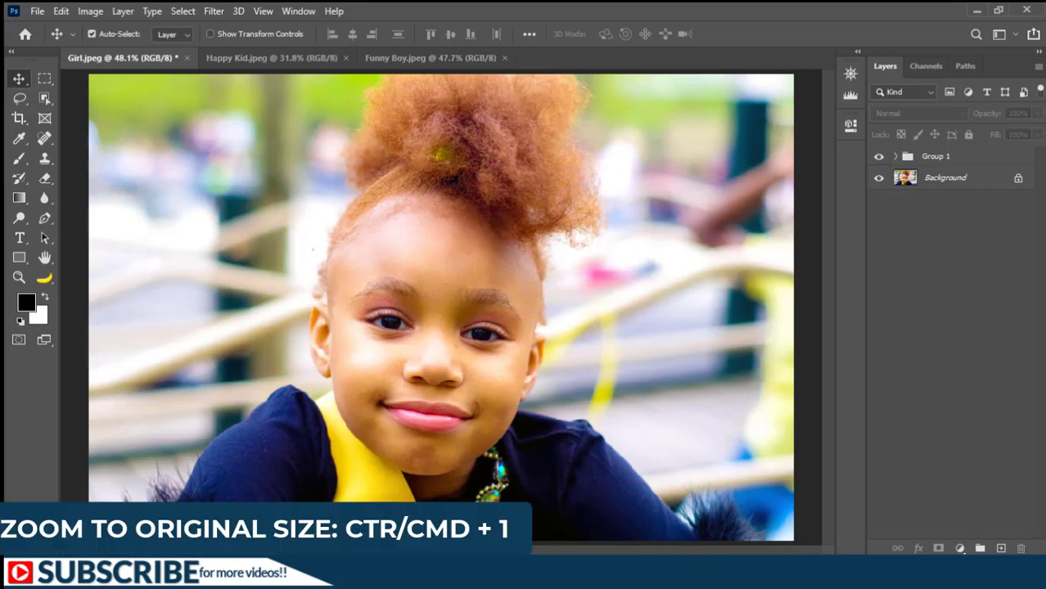
key("ctrl+1")
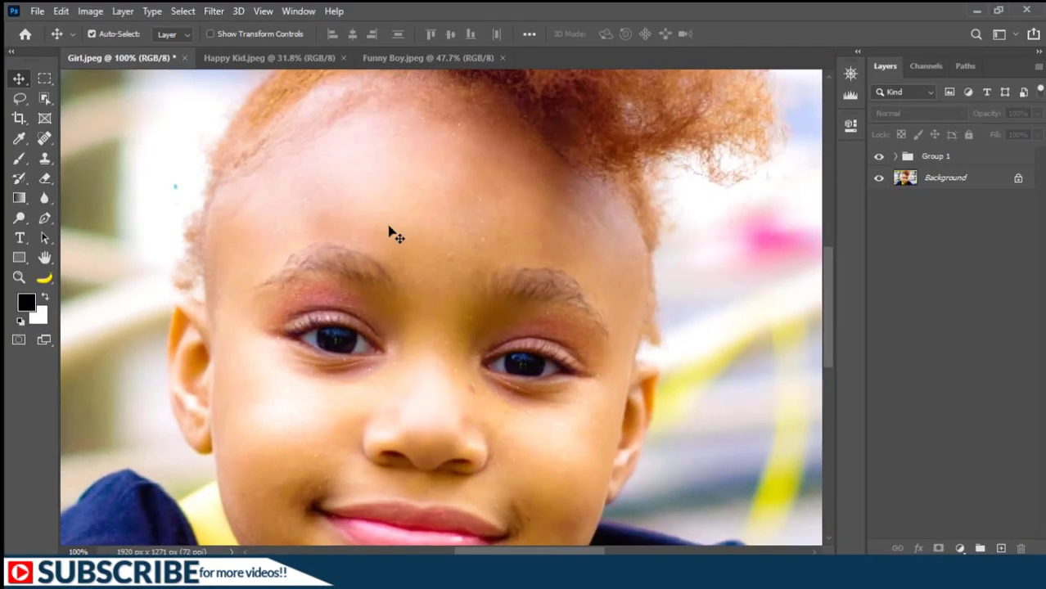
key("ctrl+0")
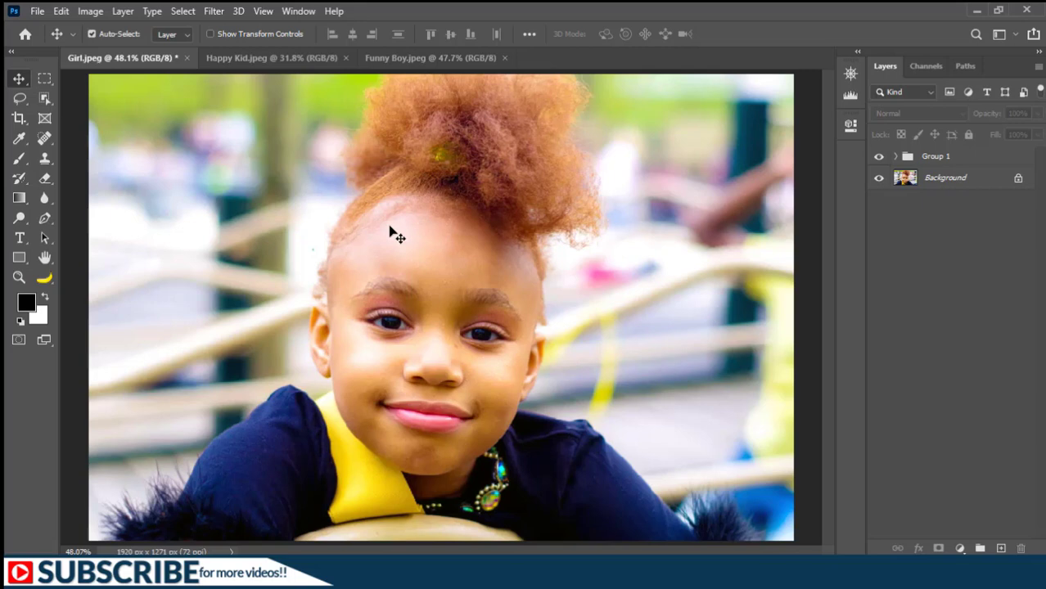
key("ctrl")
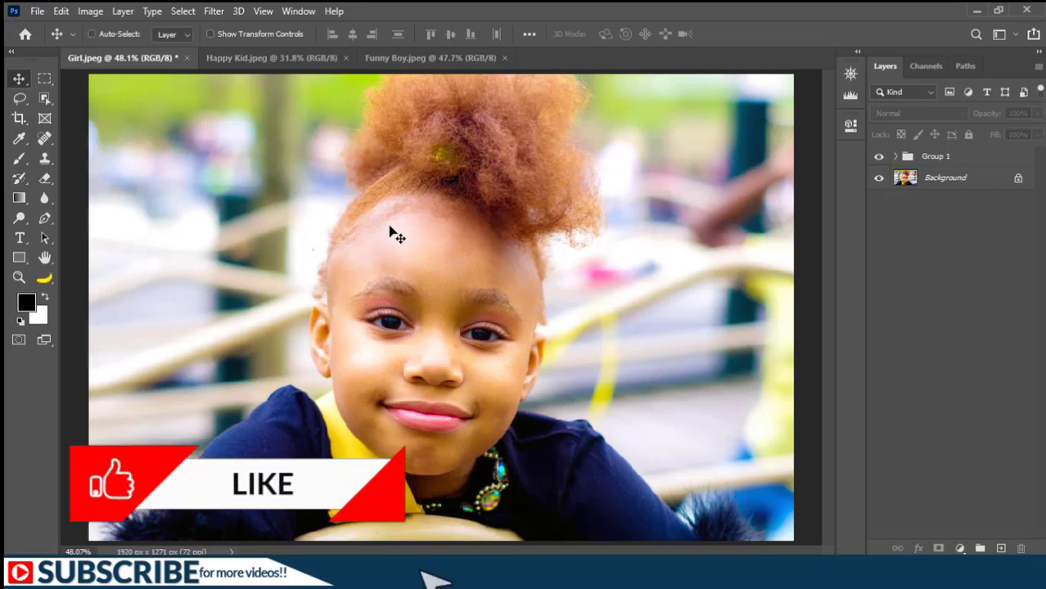
Enable Zoom with Scroll Wheel in the Tools preferences and switch to the Move tool.
key("ctrl+k")
left_click(153, 132)
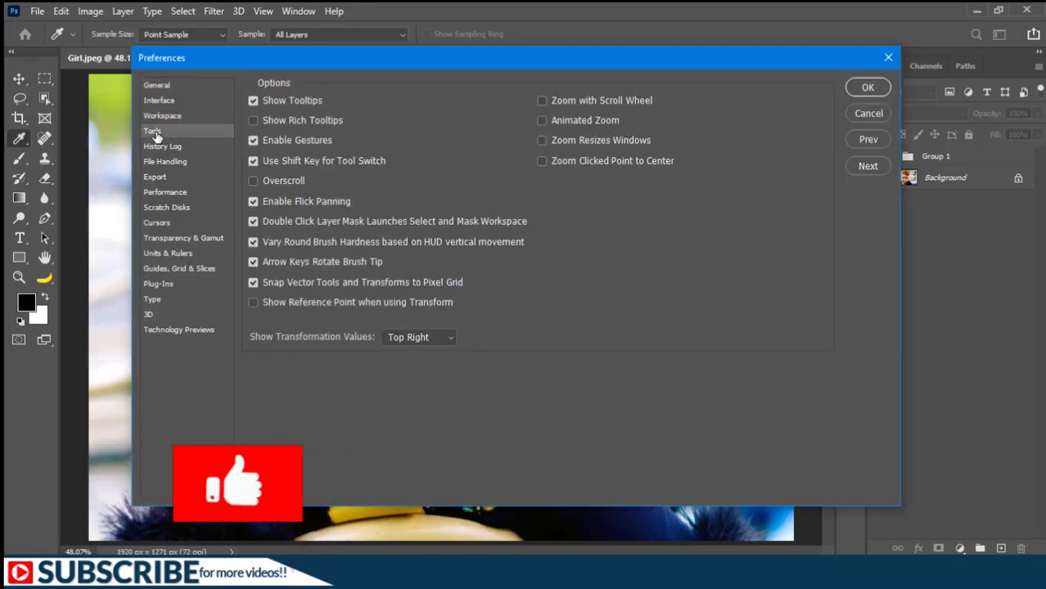
left_click(557, 101)
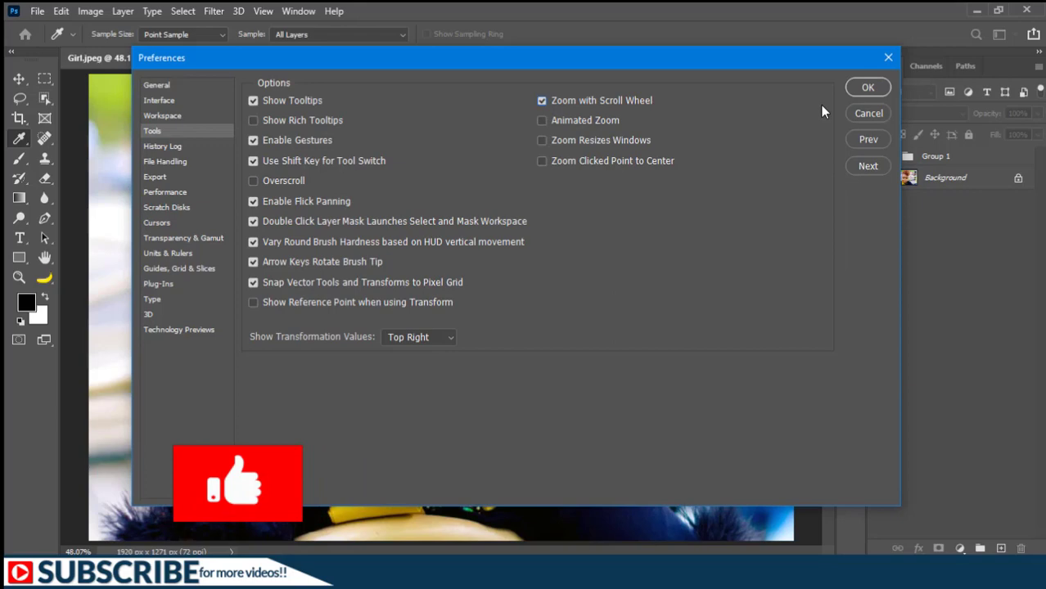
left_click(866, 88)
key("v")
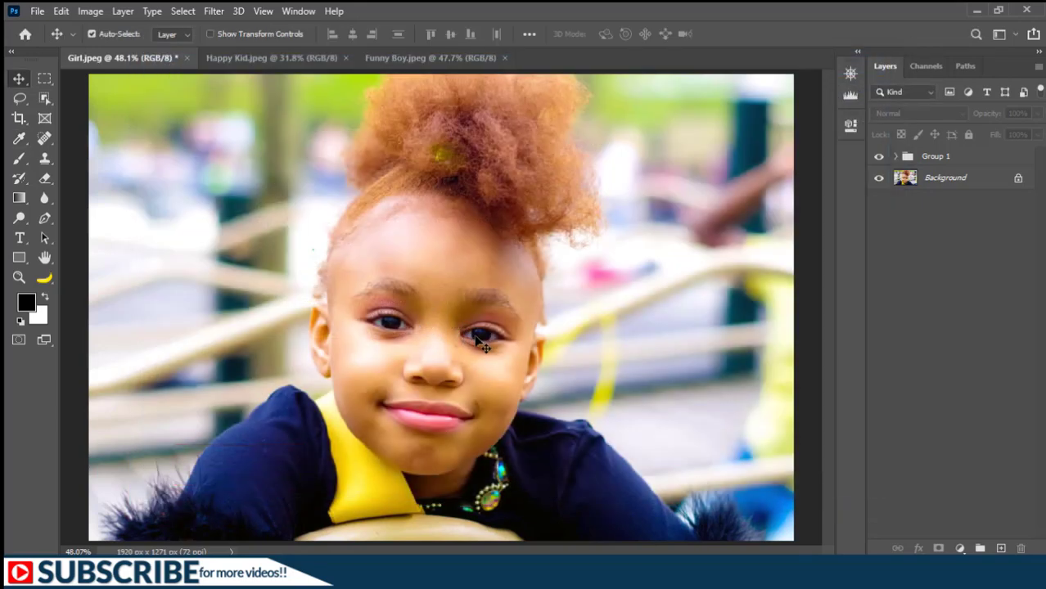
Zoom in and out of the photo with the scroll wheel.
scroll(481, 345, "up", 4)
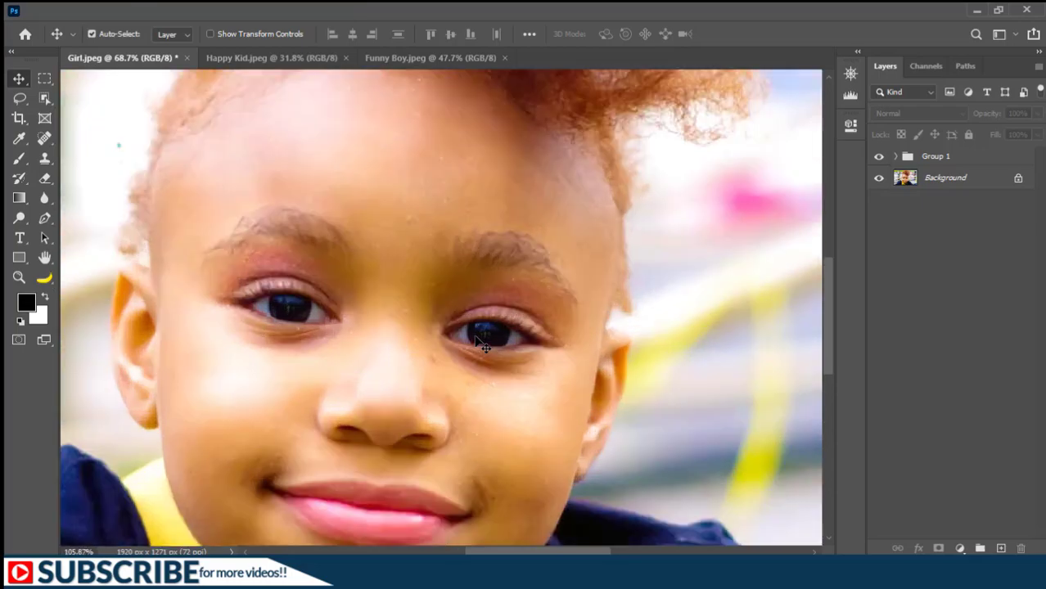
scroll(482, 345, "down", 2)
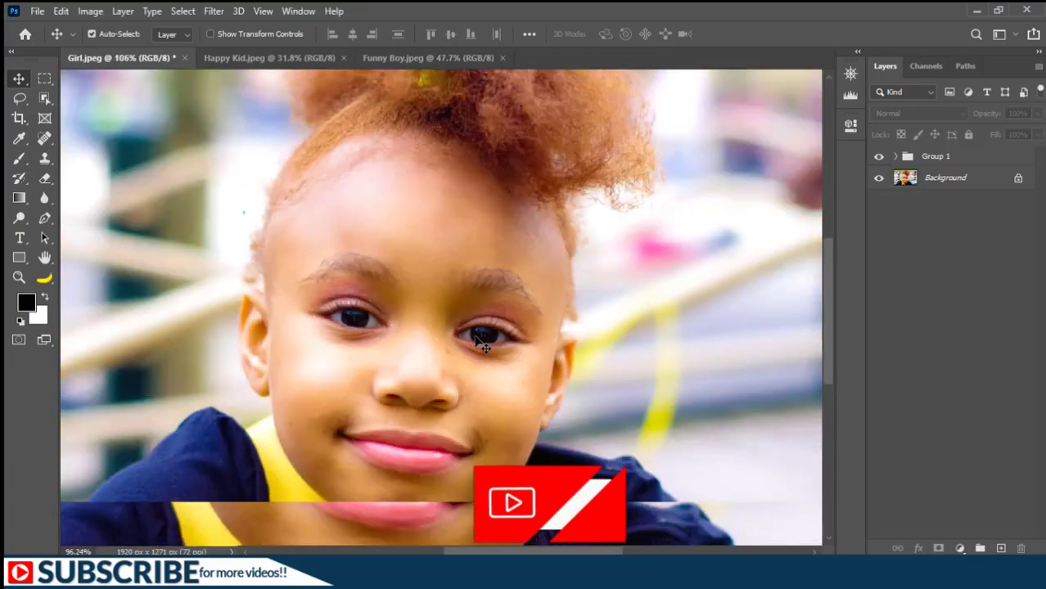
scroll(481, 346, "down", 3)
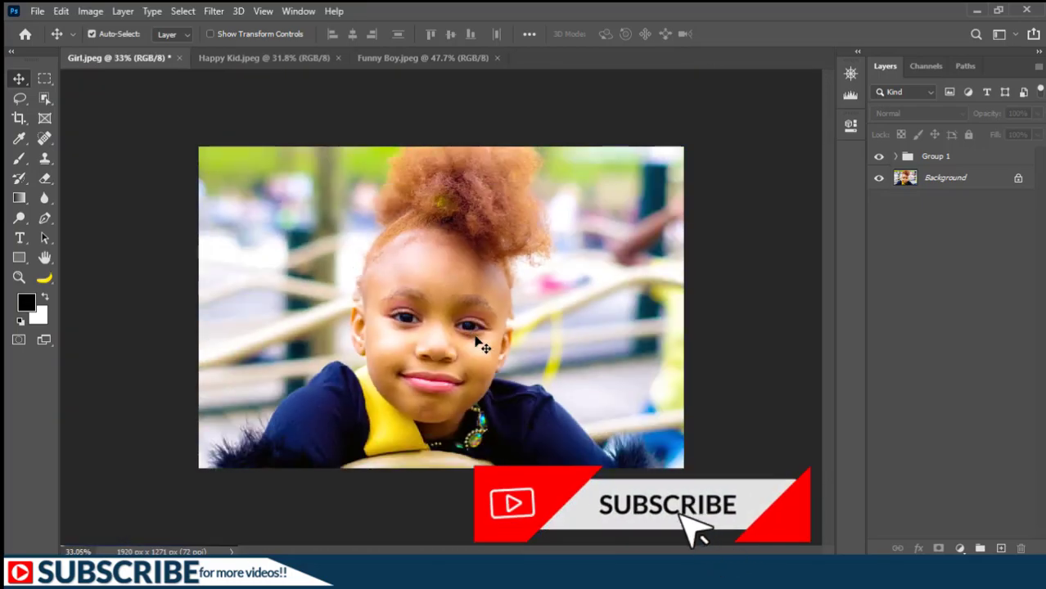
scroll(481, 346, "up", 1)
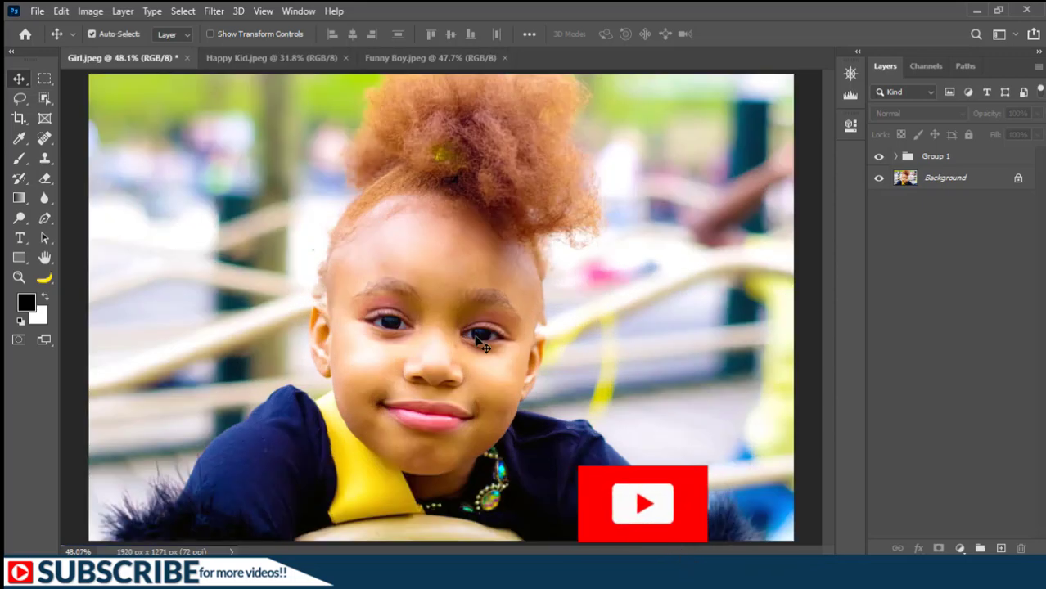
key("ctrl")
Disable Zoom with Scroll Wheel in the Tools preferences.
key("ctrl+k")
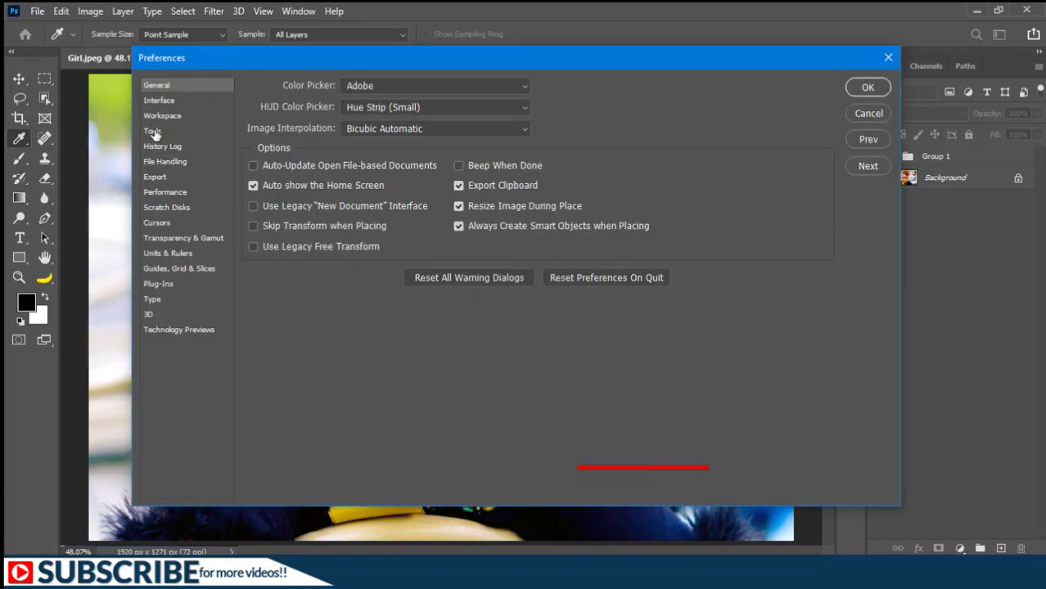
left_click(154, 132)
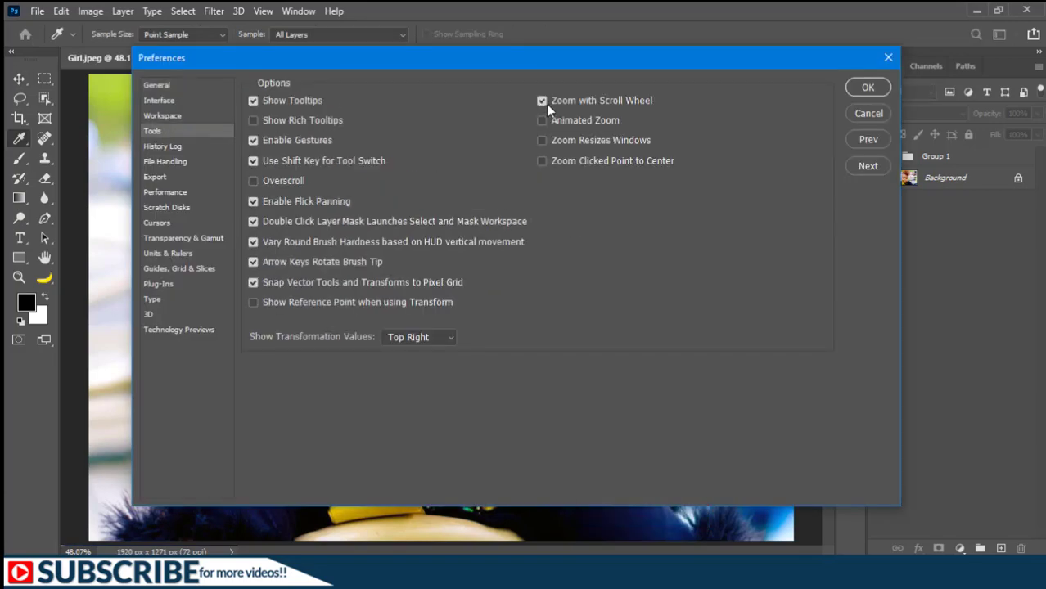
left_click(868, 88)
key("ctrl")
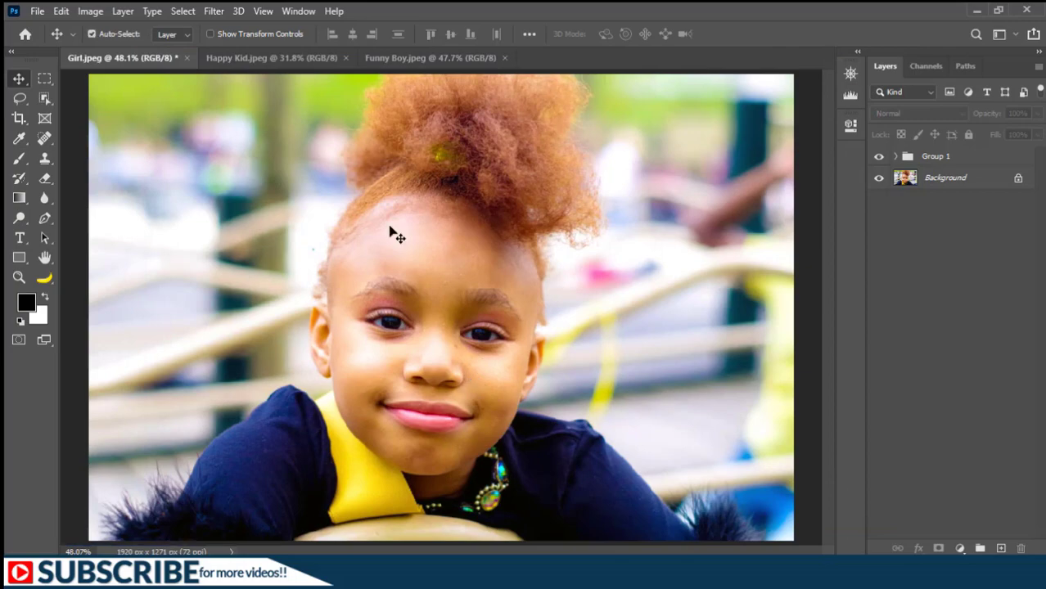
Zoom into the area between the eyes up to 500%, then fit the image on screen.
scroll(474, 379, "up", 5)
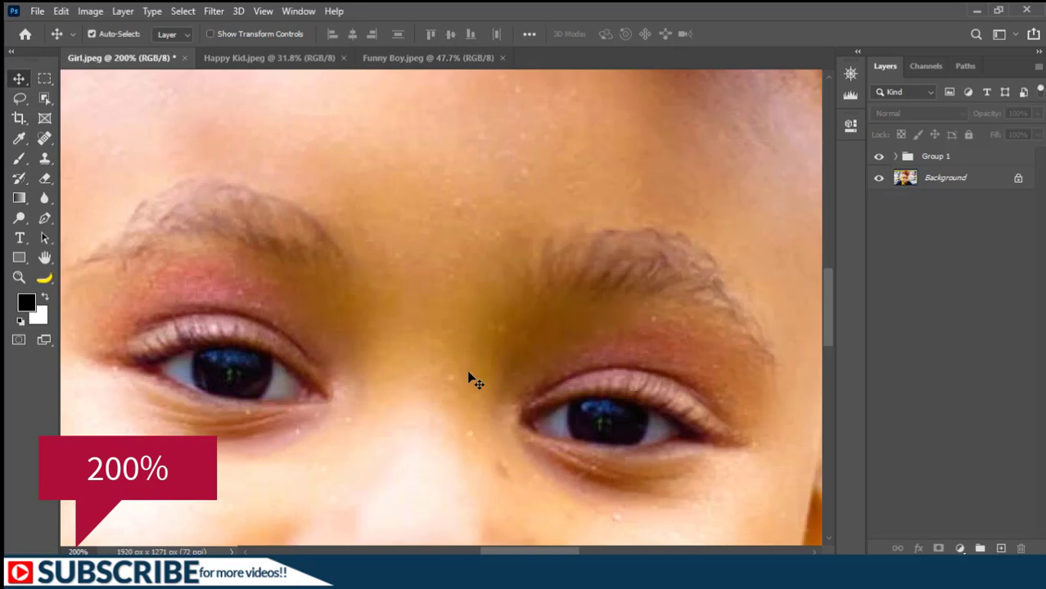
key("ctrl+plus")
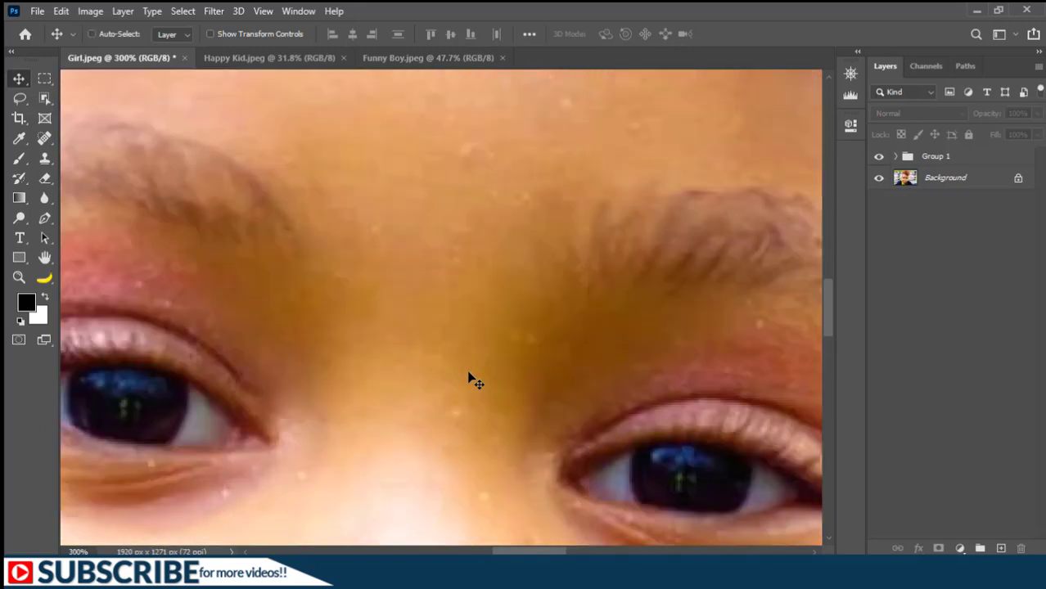
key("ctrl+plus")
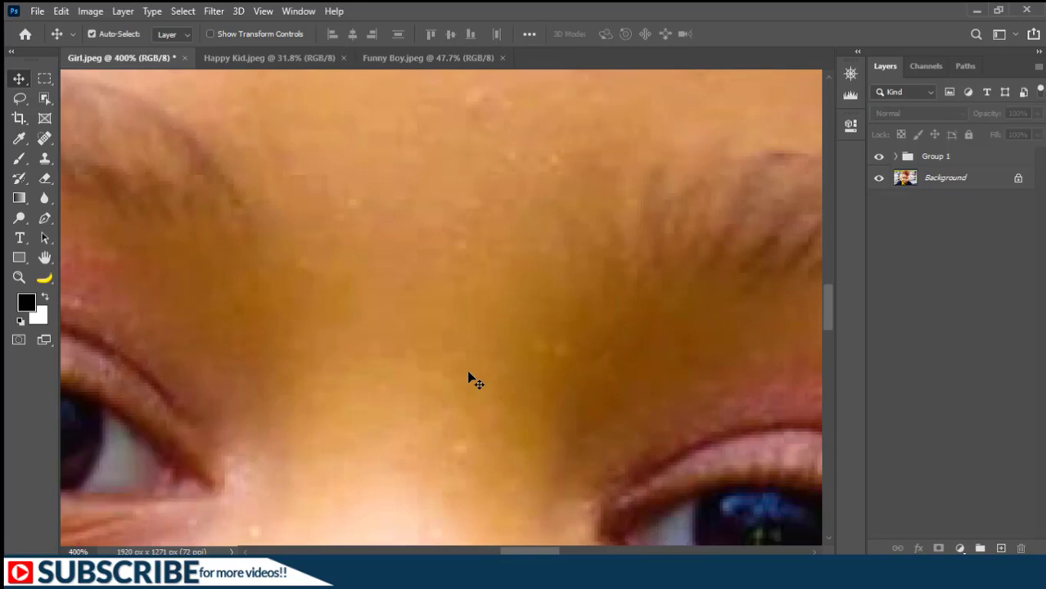
key("ctrl+plus")
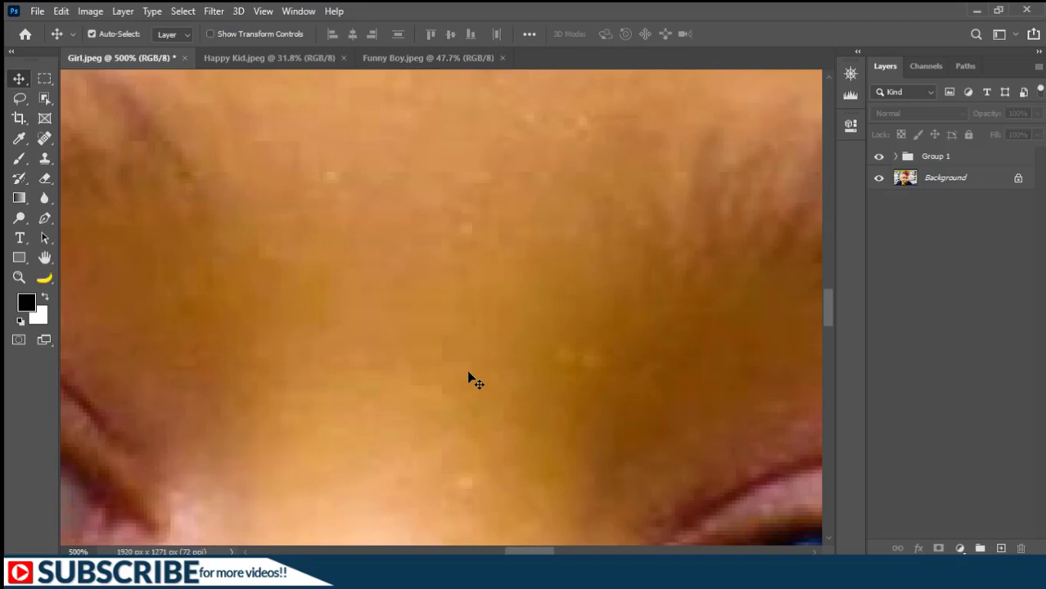
key("ctrl+0")
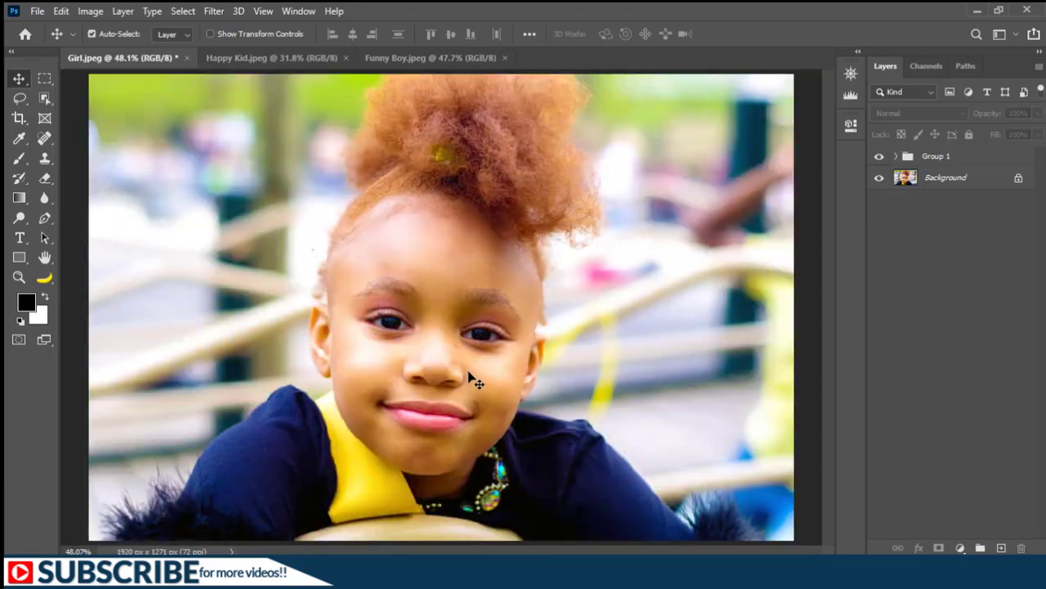
Zoom in on the girl's eye step by step with the Zoom tool.
left_click(19, 277)
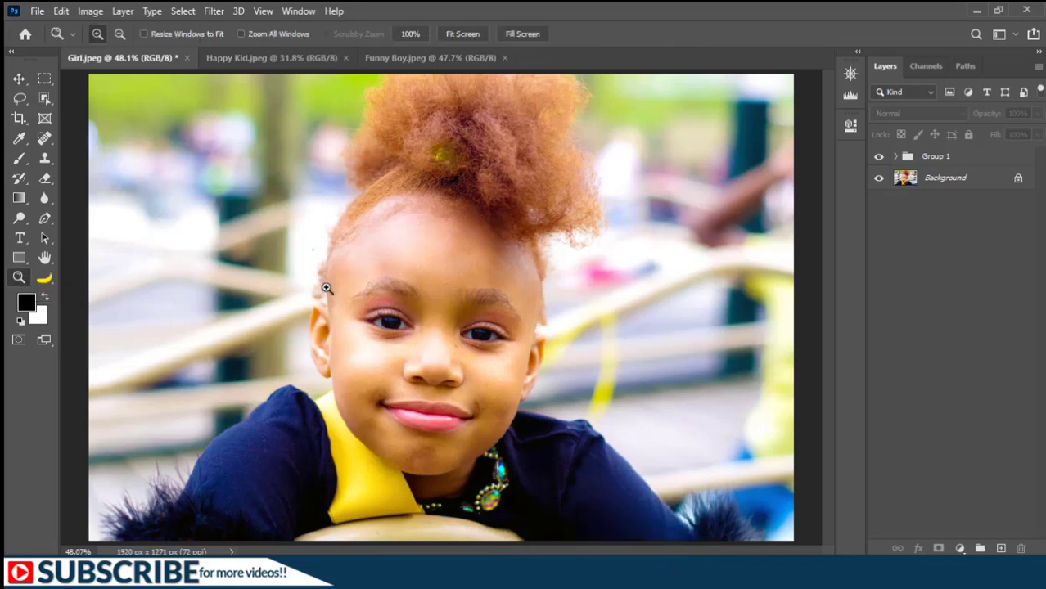
left_click(387, 326)
left_click(387, 327)
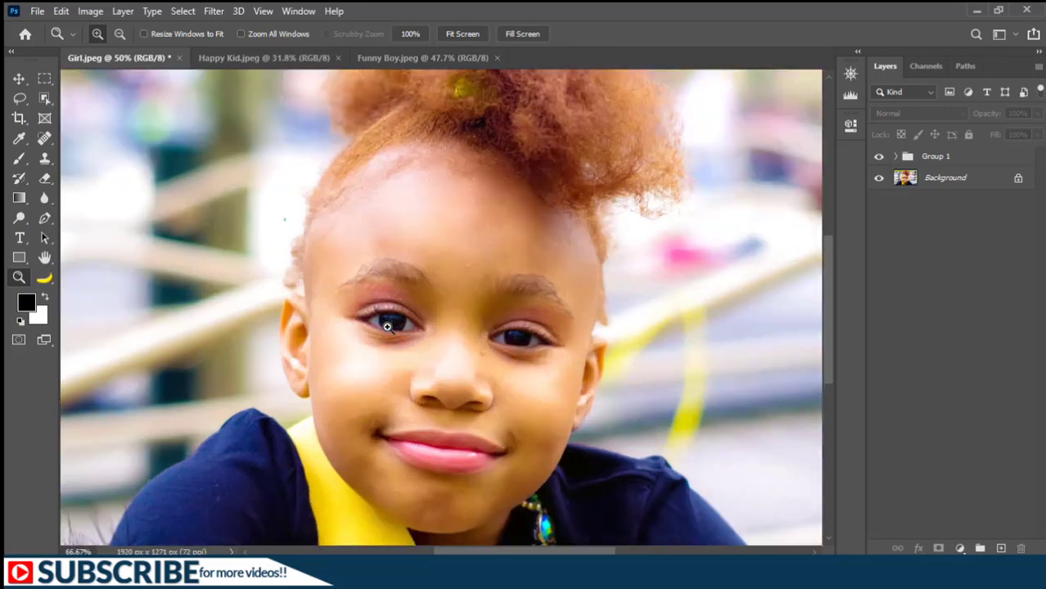
left_click(387, 327)
left_click(387, 327)
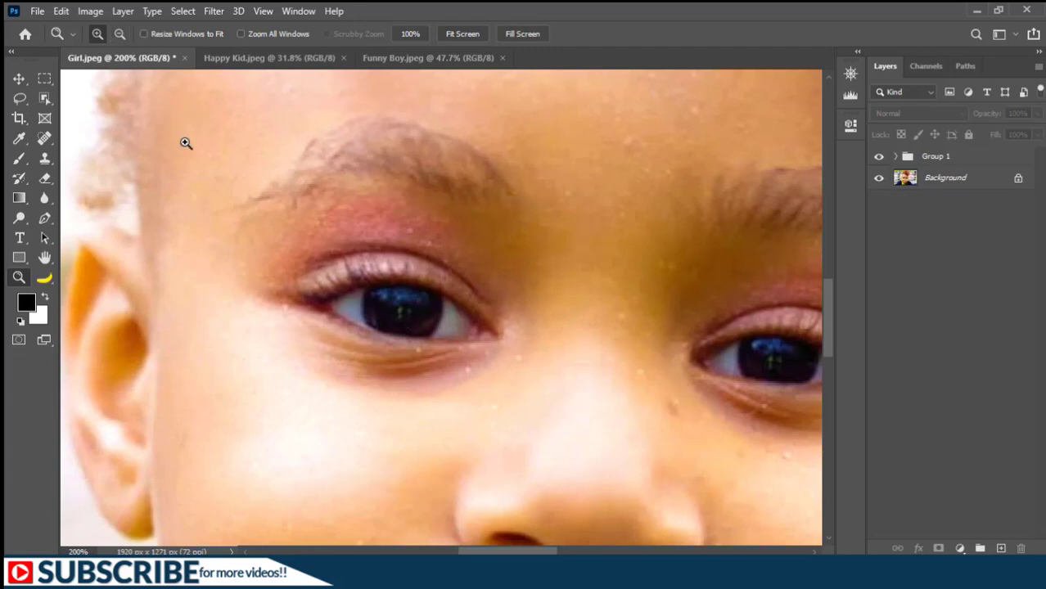
Zoom back out from the eye with the Zoom tool in zoom-out mode.
key("alt")
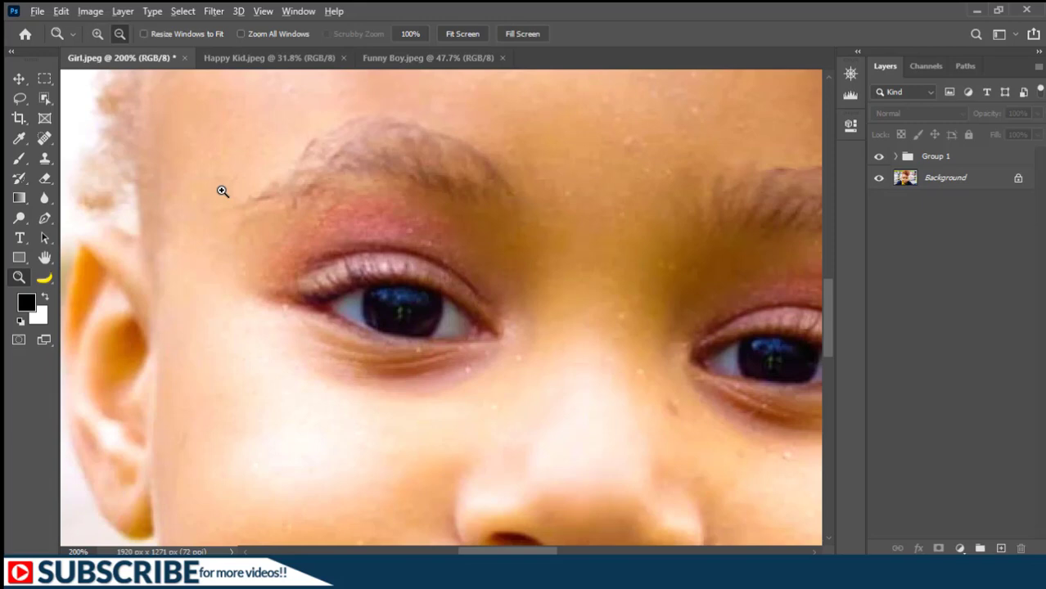
left_click(394, 311, "alt")
left_click(393, 312, "alt")
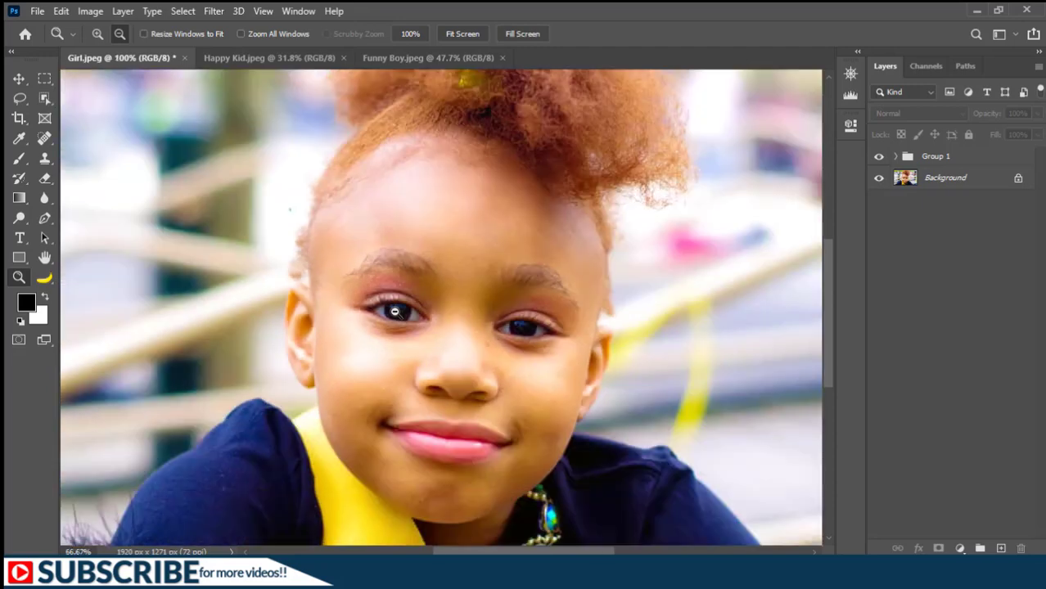
left_click(394, 311, "alt")
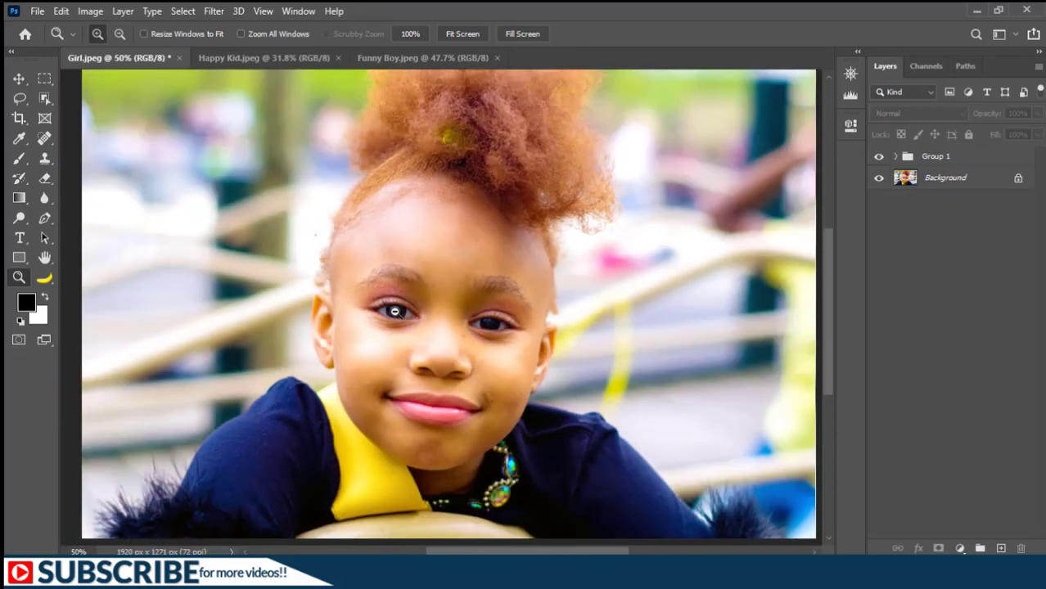
Fit the image to the screen, then scrubby-zoom into the girl's eye.
left_click(464, 34)
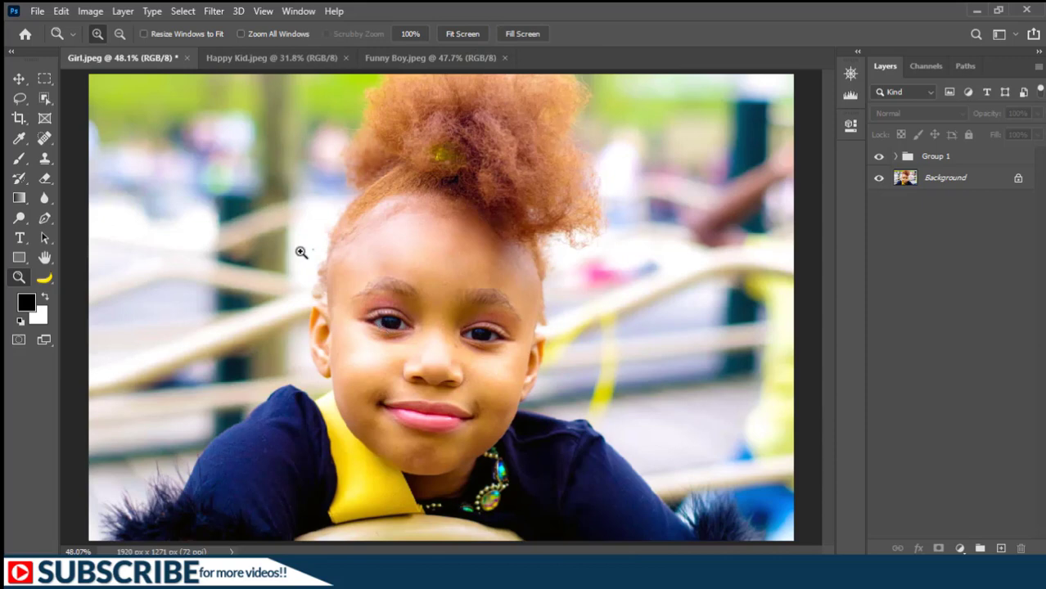
left_click_drag(301, 252, 446, 370)
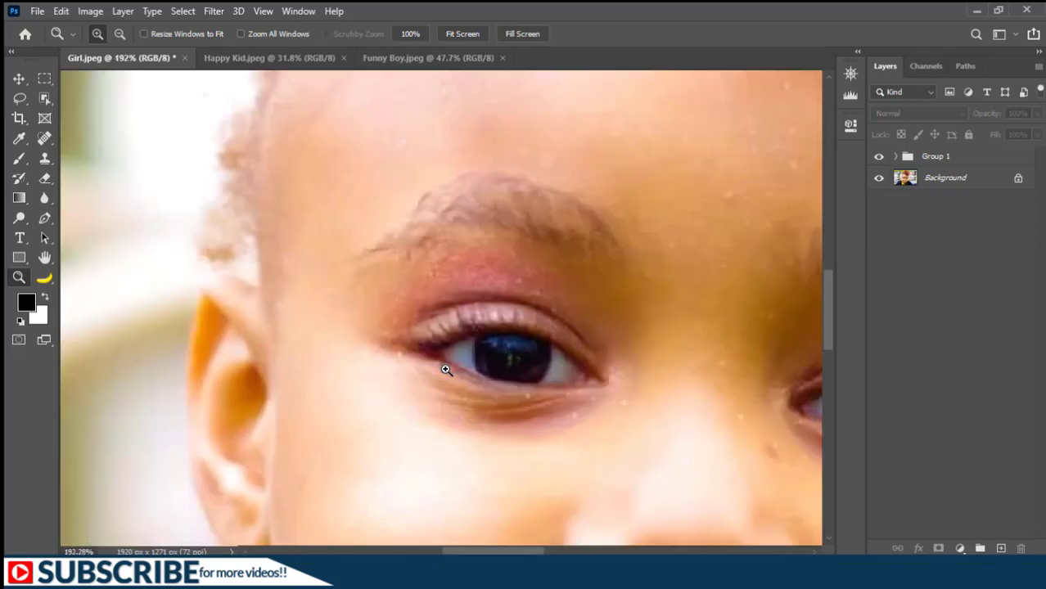
Fit the image on screen, scrubby-zoom into the lower part of the photo, then fit it again.
key("ctrl+0")
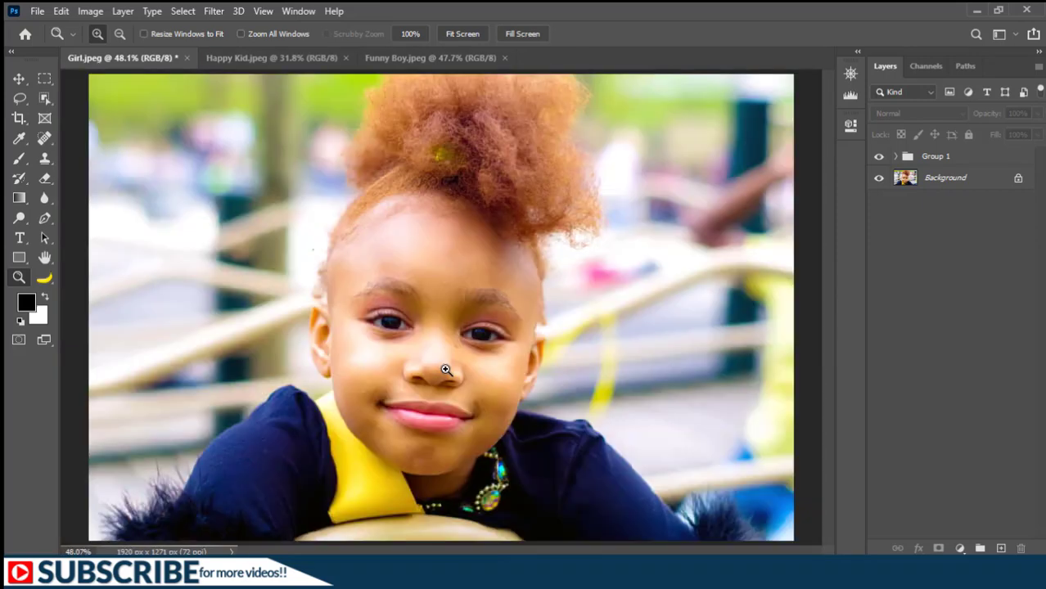
left_click_drag(161, 391, 368, 534)
key("ctrl+0")
Zoom in on the girl's face step by step with the Zoom tool to about 67%.
left_click_drag(346, 280, 443, 354)
left_click(455, 368)
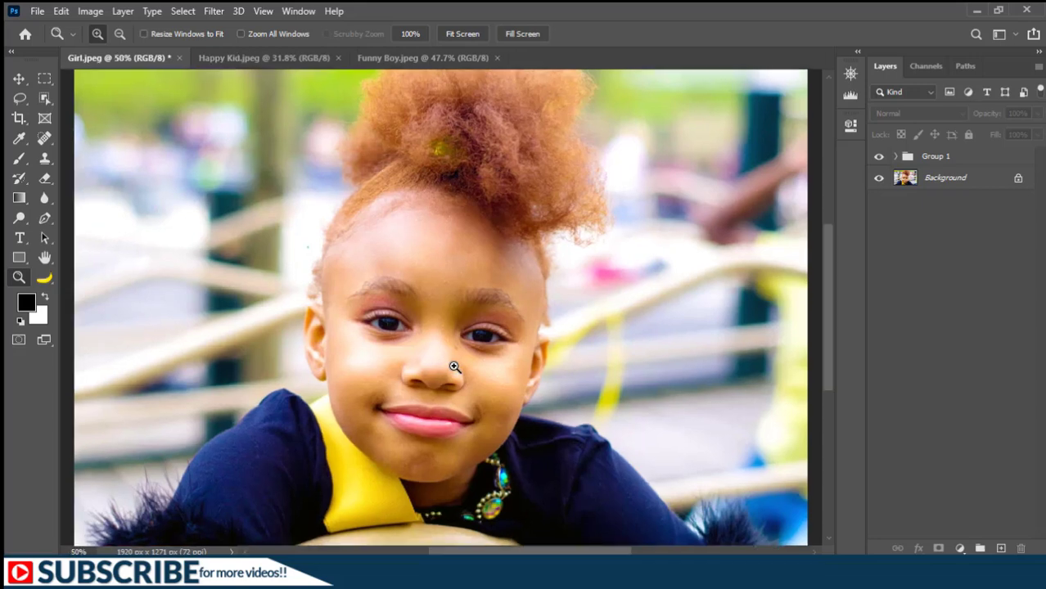
left_click(454, 367)
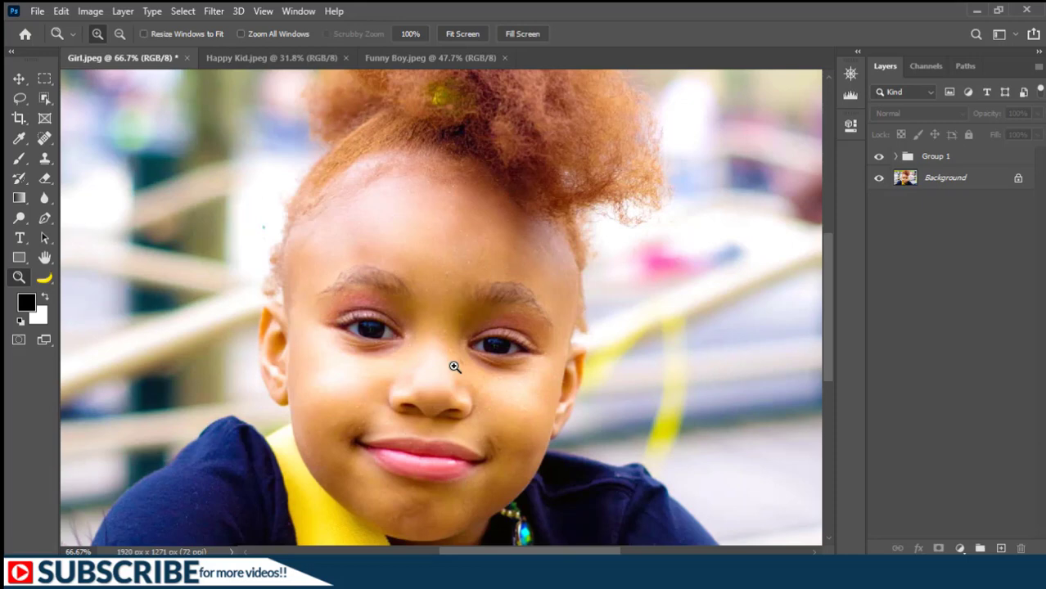
Scrubby-zoom into the girl's left eye to about 232%, then fit the image to the screen.
left_click_drag(279, 248, 441, 382)
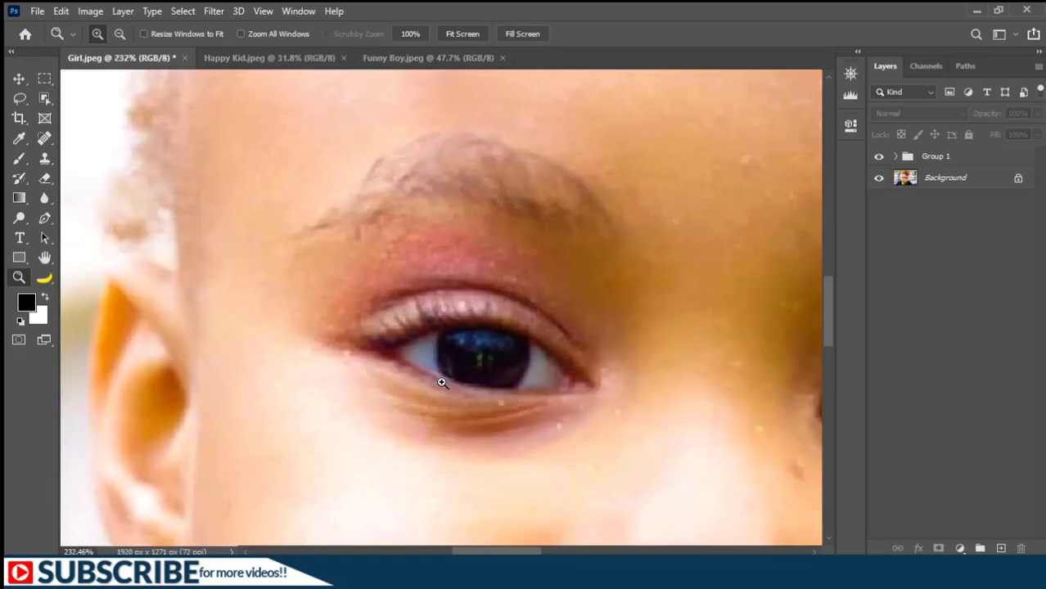
key("ctrl+0")
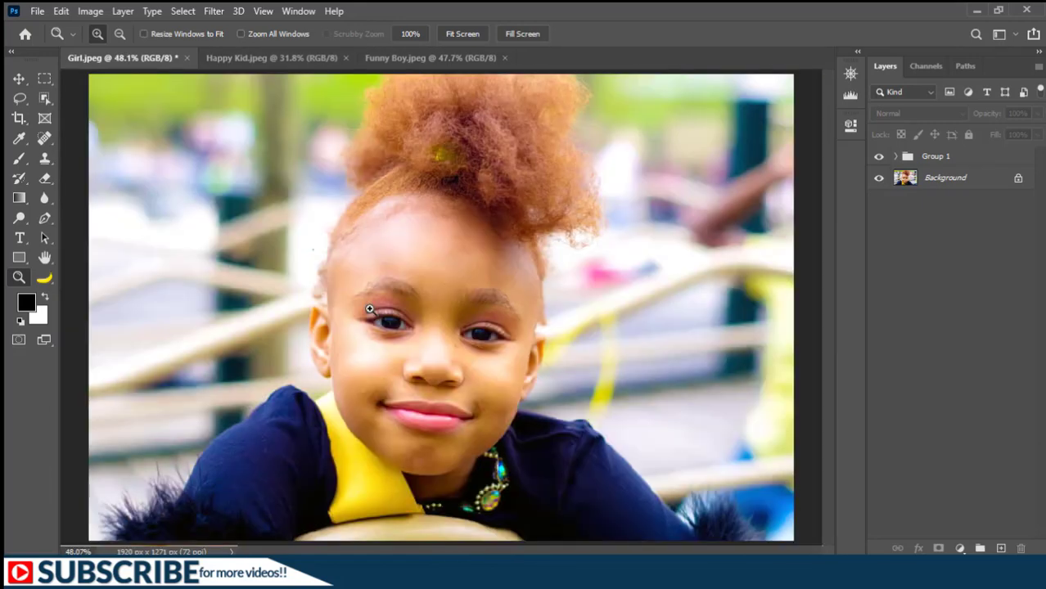
Draw a Lasso selection around the girl's left eye.
left_click(18, 99)
mouse_move(391, 307)
left_mouse_down()
mouse_move(365, 340)
mouse_move(385, 350)
mouse_move(417, 348)
mouse_move(424, 308)
left_mouse_up()
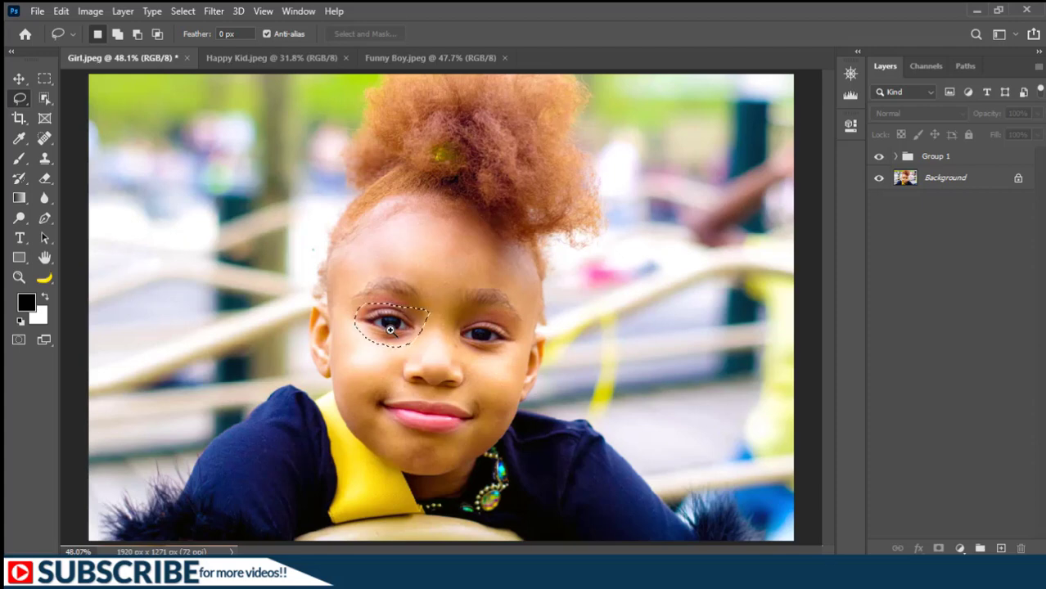
Zoom in to 200% on the eye and redraw the lasso selection around it.
scroll(389, 329, "up", 1)
scroll(390, 329, "up", 3)
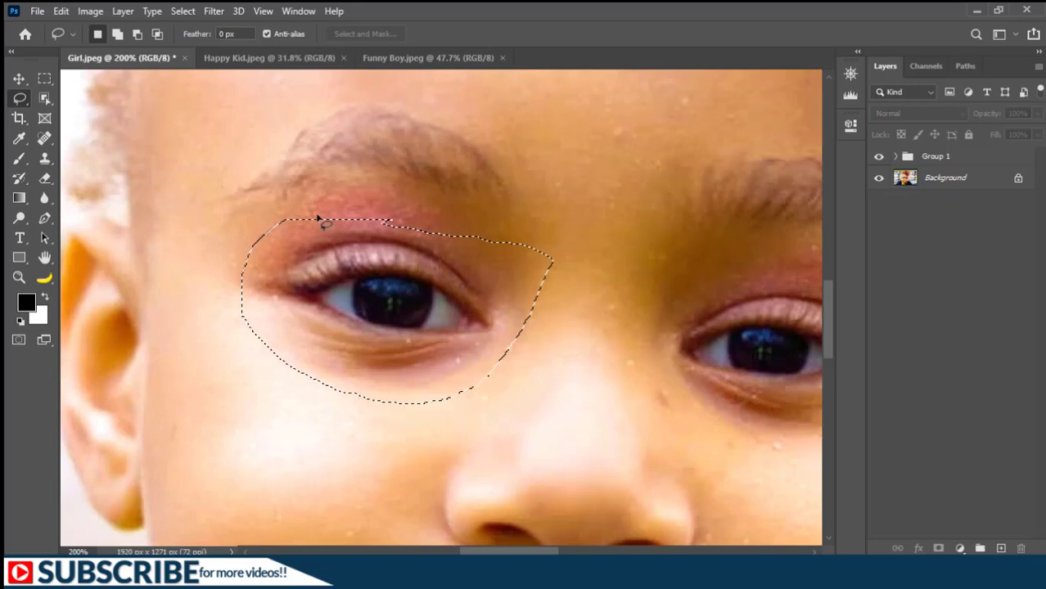
mouse_move(320, 214)
left_mouse_down()
mouse_move(409, 215)
mouse_move(483, 261)
mouse_move(511, 332)
mouse_move(422, 370)
mouse_move(256, 269)
left_mouse_up()
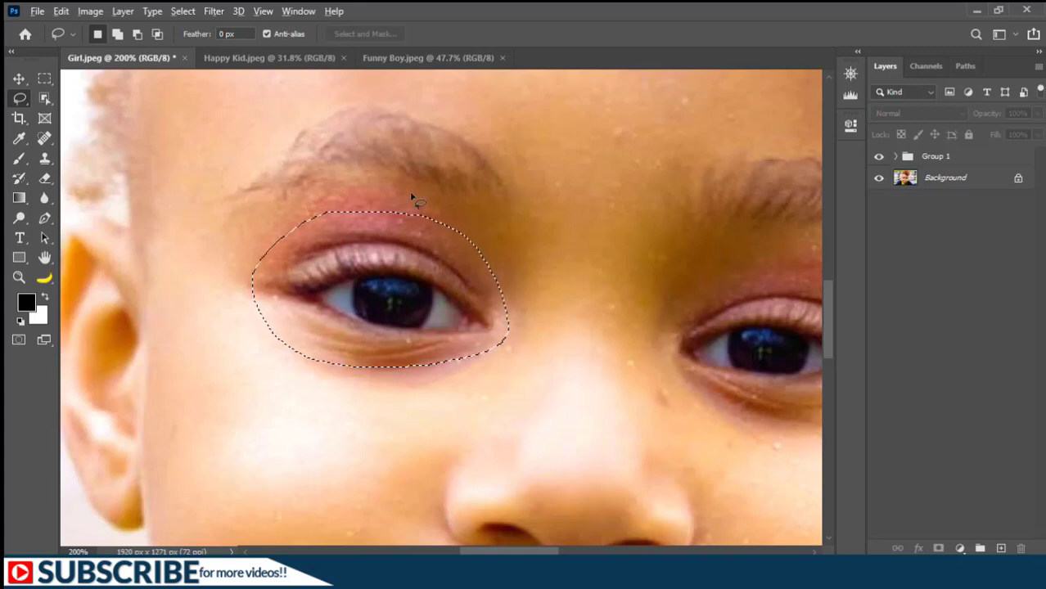
Zoom out step by step to 33.3% while keeping the Lasso tool, then fit the image on screen.
left_click(391, 258, "alt")
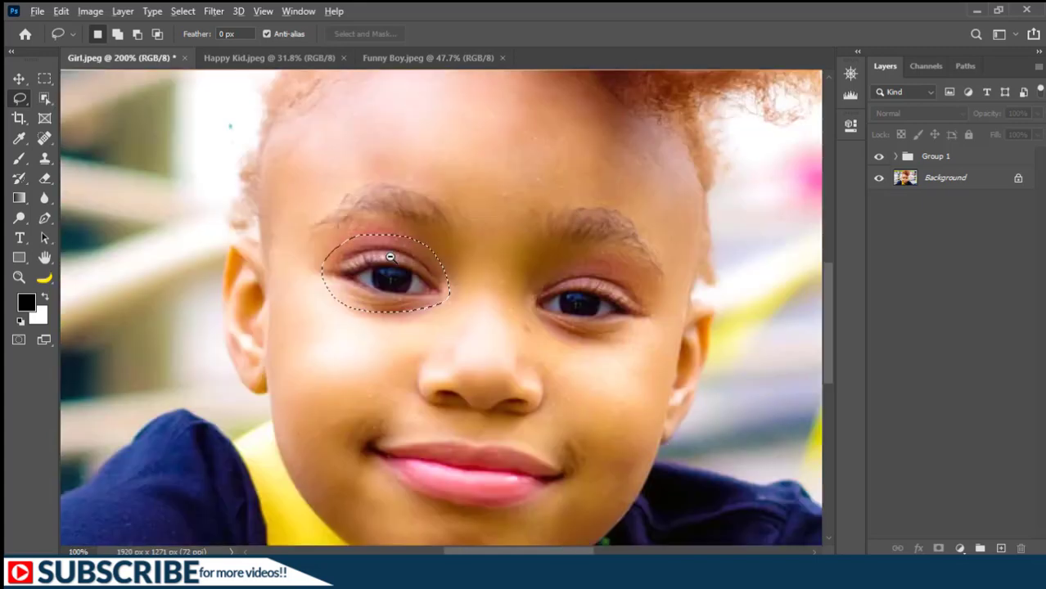
left_click(390, 258, "alt")
left_click(391, 258, "alt")
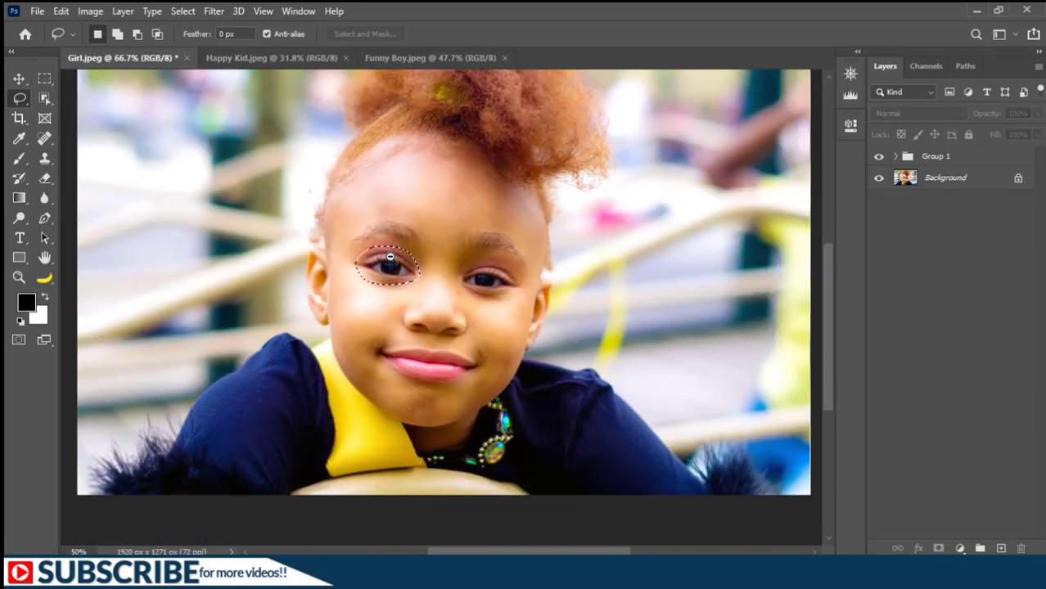
left_click(390, 257, "alt")
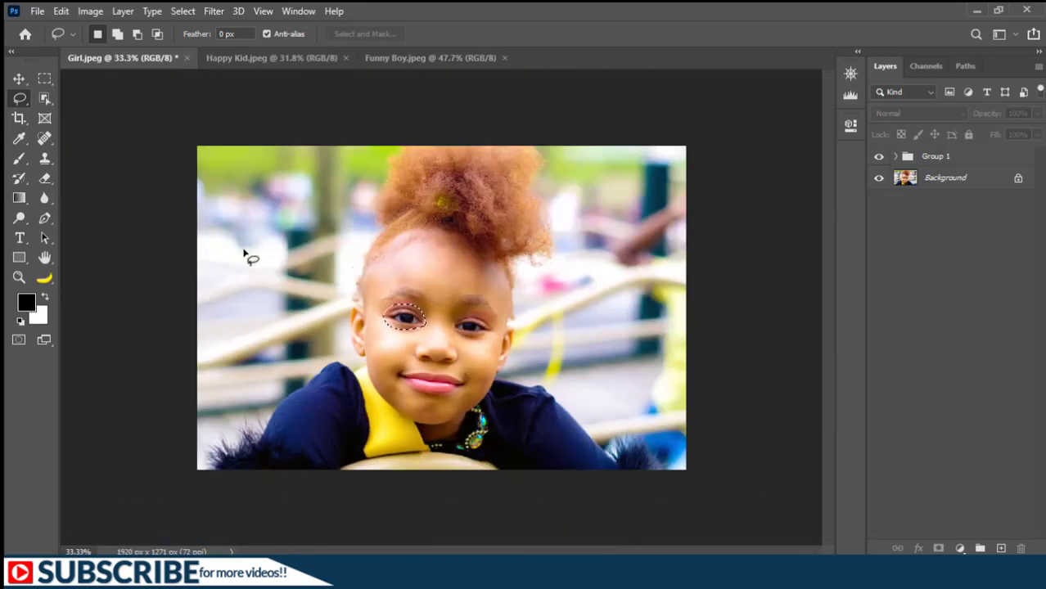
key("ctrl+0")
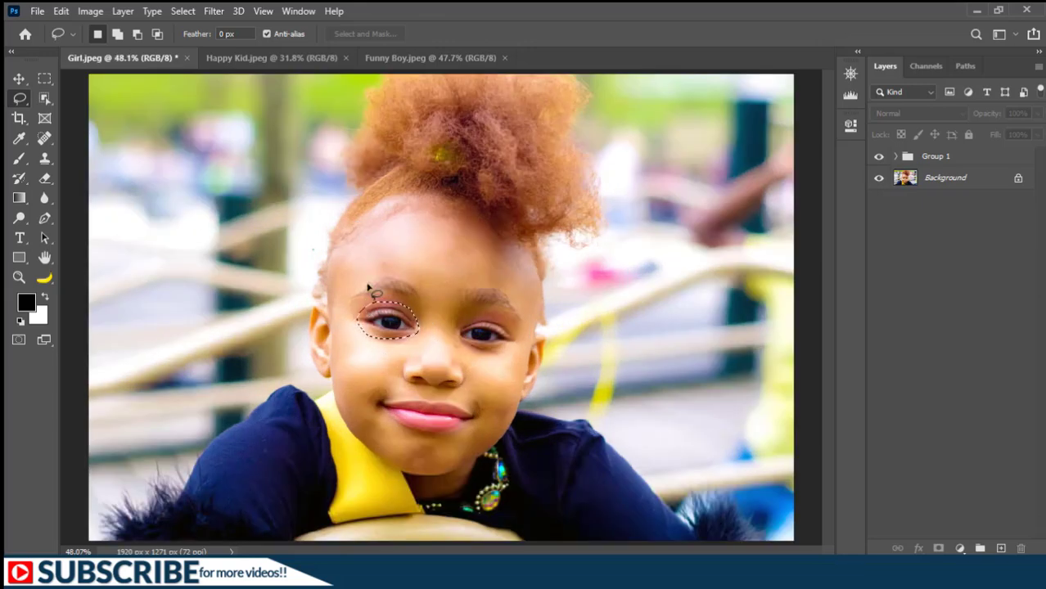
Deselect the eye, switch to the Zoom tool, and scrubby-zoom into the eyes to about 142%.
key("ctrl+d")
key("z")
mouse_move(375, 292)
left_mouse_down()
mouse_move(514, 361)
mouse_move(520, 405)
left_mouse_up()
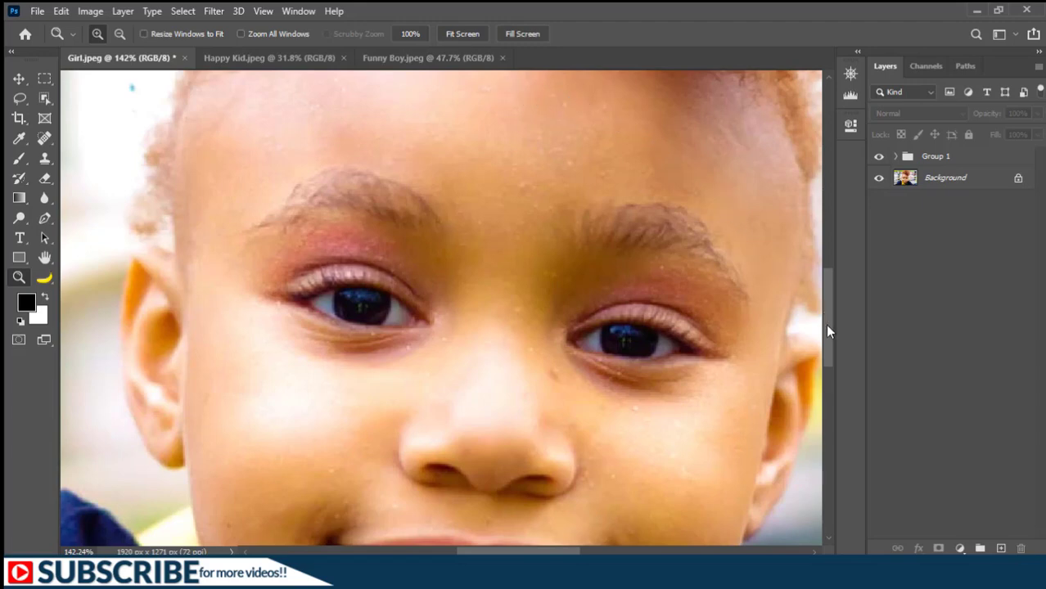
Pan the zoomed image down to the mouth and back up over the face using the scrollbars and scroll wheel.
left_click_drag(827, 325, 825, 402)
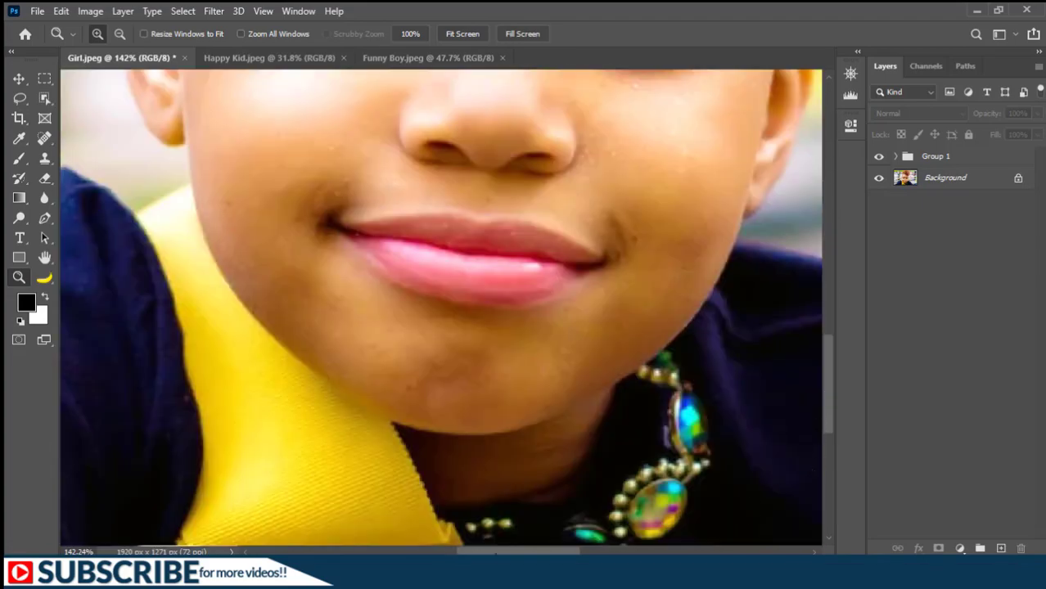
left_click_drag(514, 555, 555, 554)
scroll(263, 227, "down", 2)
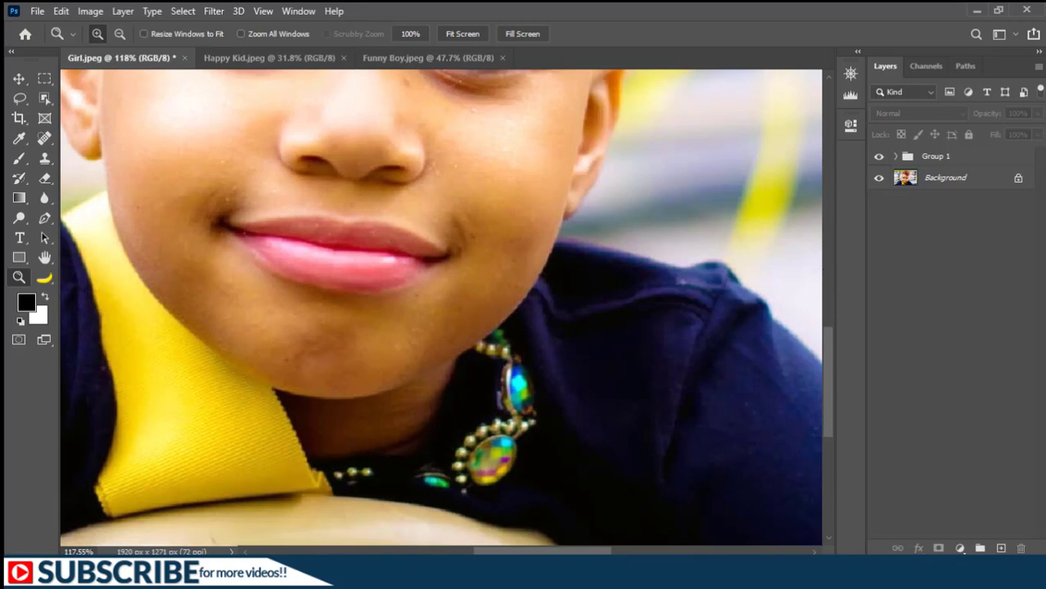
scroll(644, 403, "up", 3)
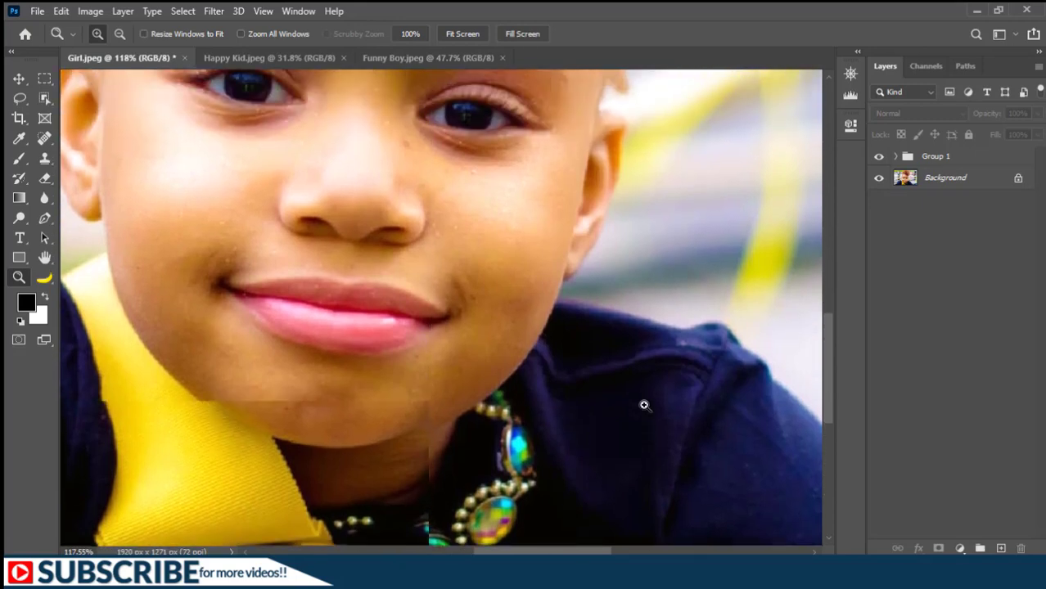
scroll(643, 405, "up", 4)
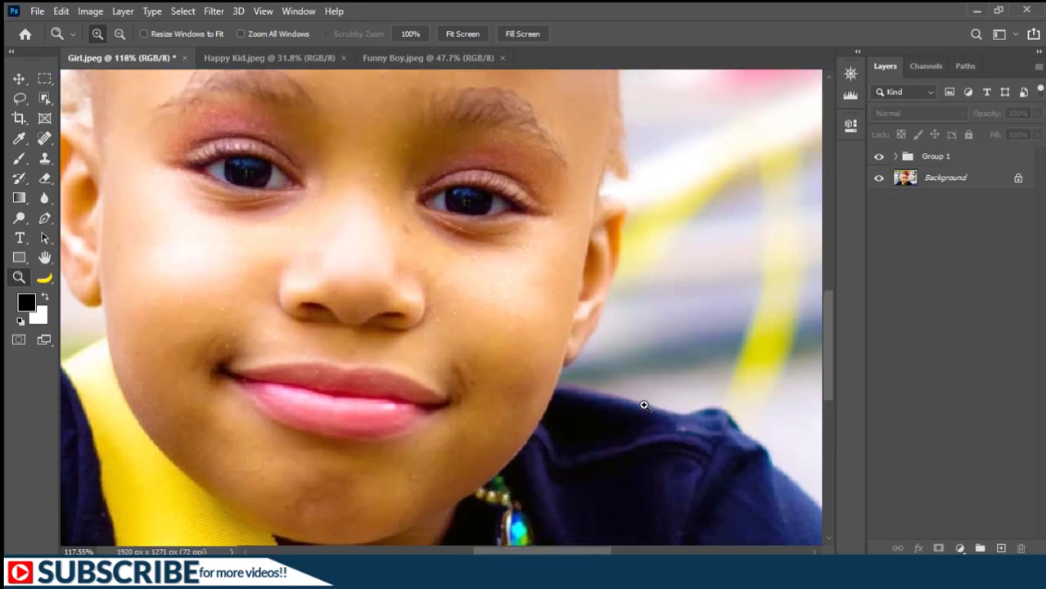
scroll(644, 405, "up", 3)
scroll(645, 405, "down", 4)
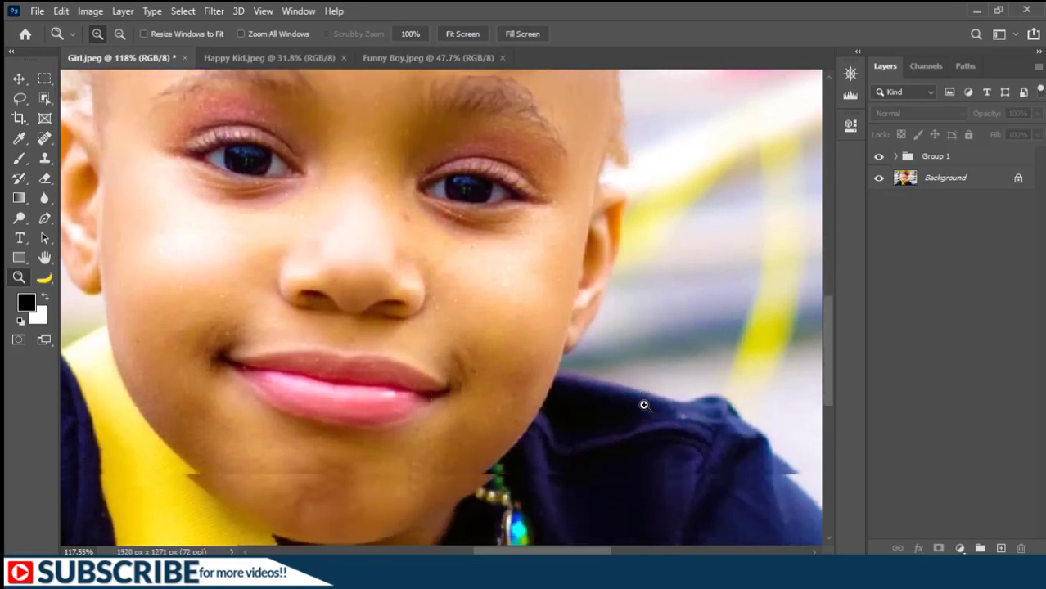
scroll(644, 404, "down", 3)
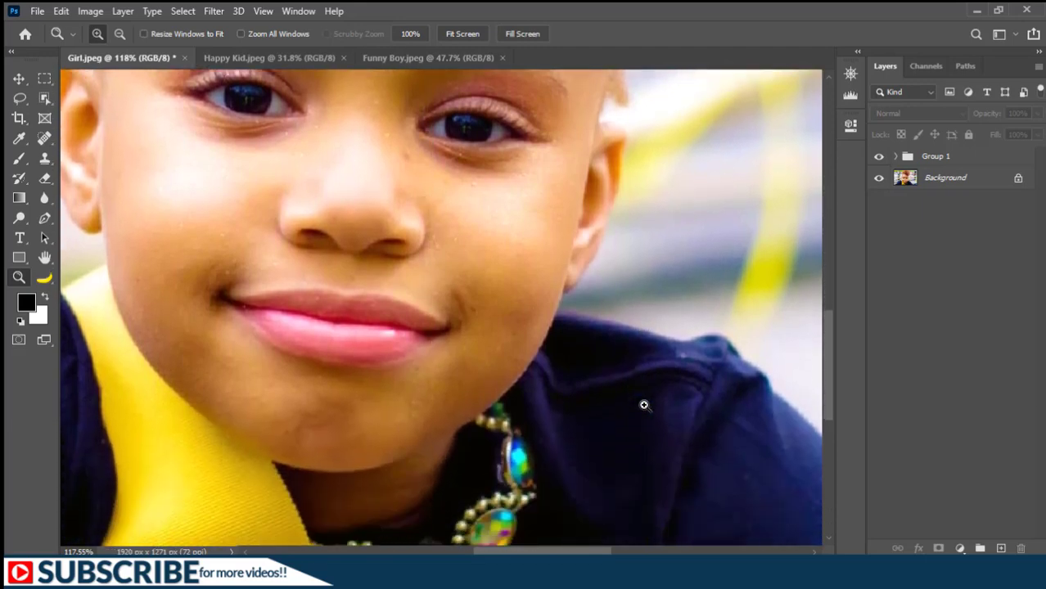
scroll(643, 405, "down", 4)
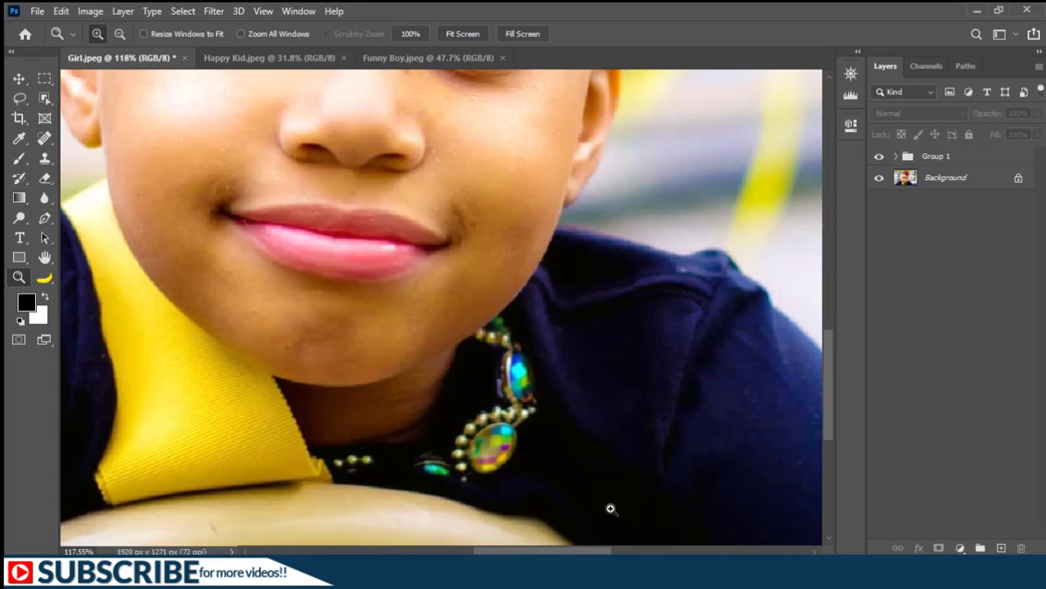
Pan the zoomed image sideways across the face with the scroll wheel.
scroll(610, 509, "right", 6)
scroll(610, 509, "up", 2)
scroll(616, 516, "left", 3)
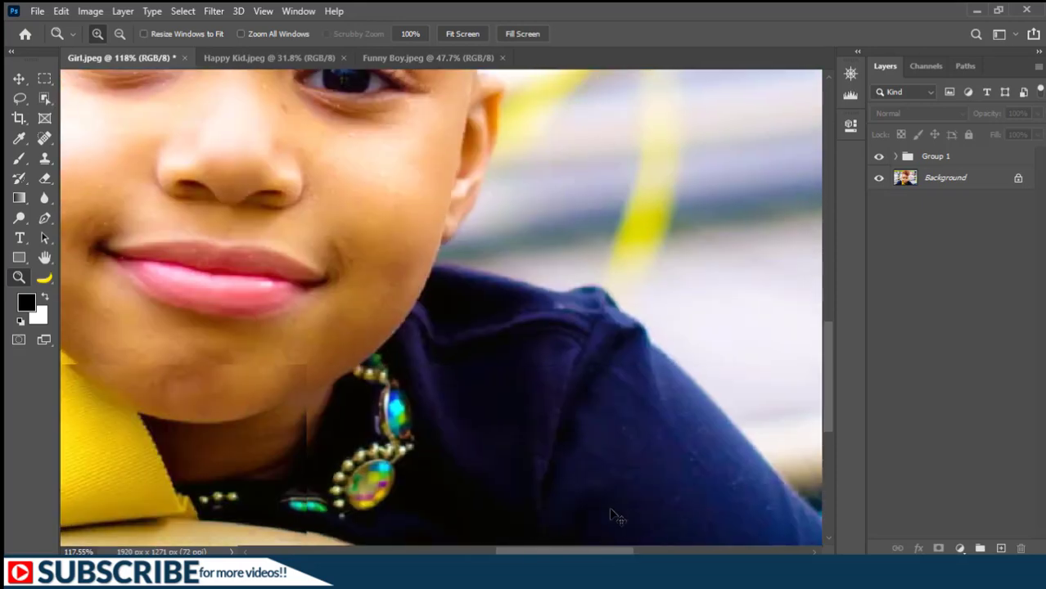
scroll(616, 516, "left", 5)
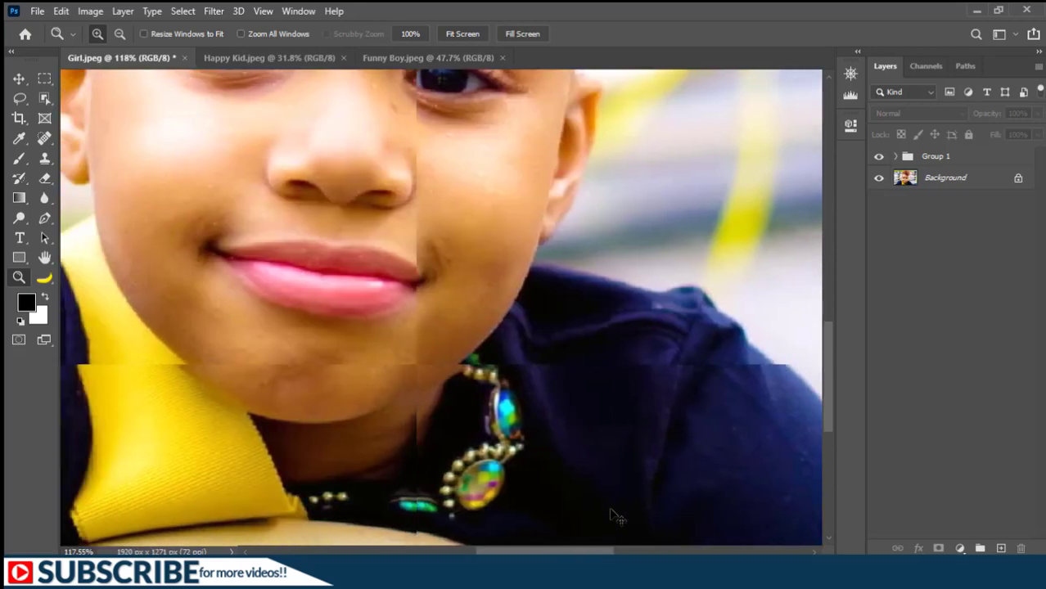
scroll(615, 516, "left", 3)
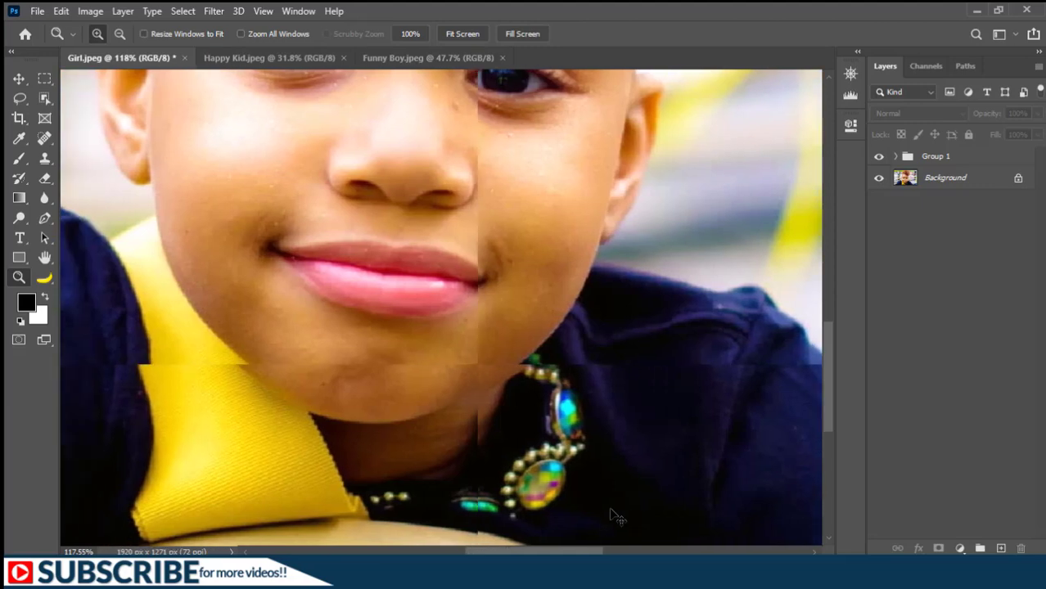
scroll(616, 516, "right", 4)
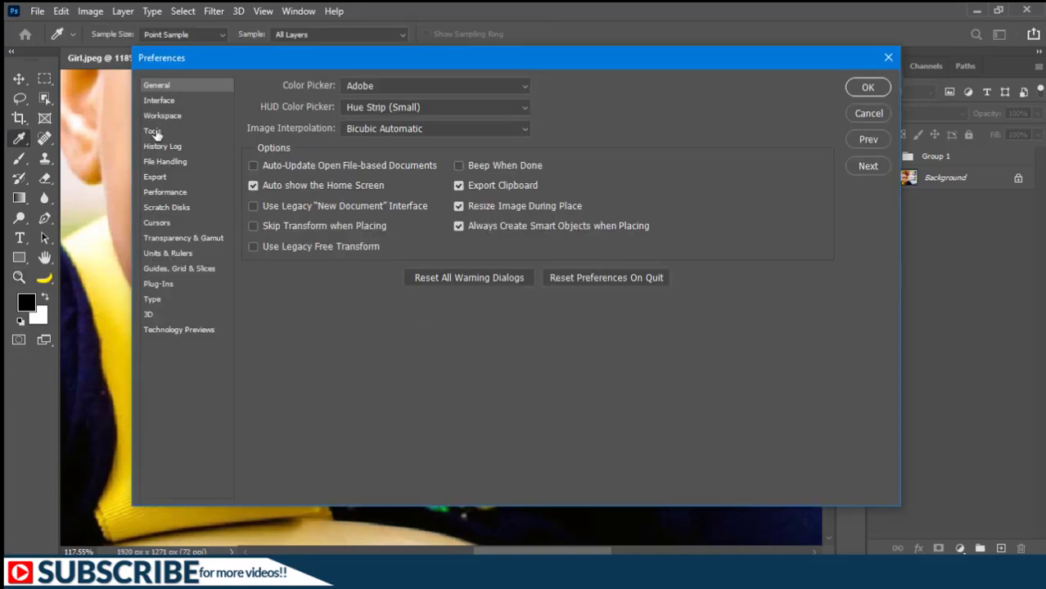
Pan around the face and forehead with the Hand tool.
left_click(153, 131)
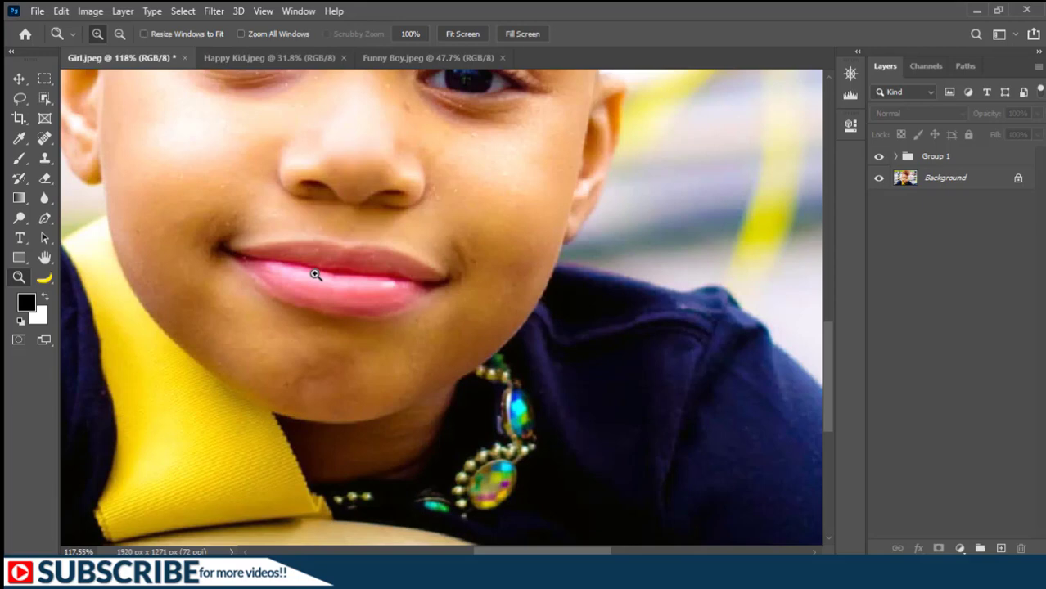
left_click_drag(266, 167, 429, 370)
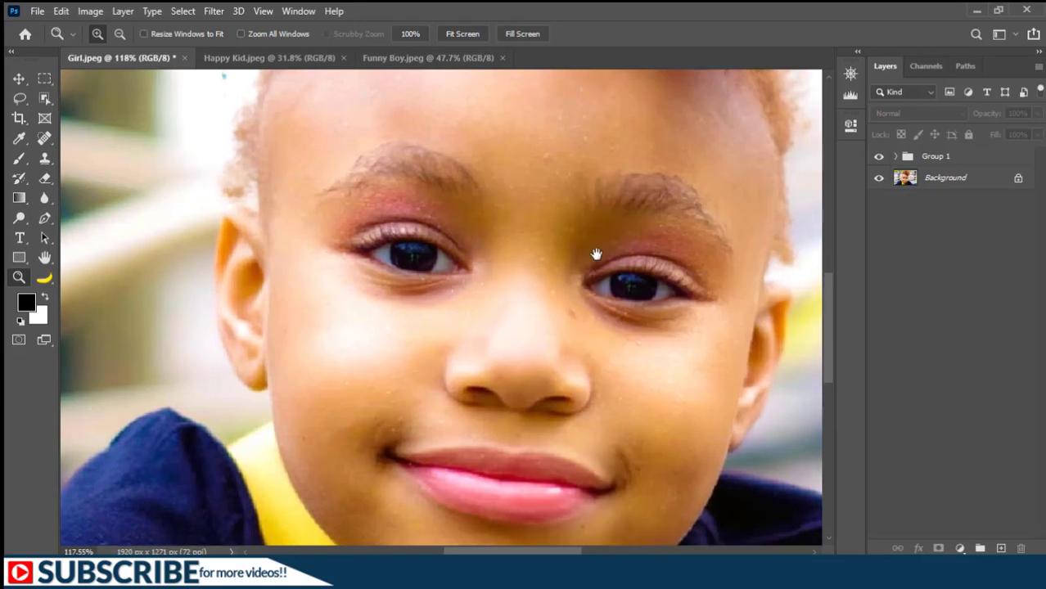
left_click_drag(596, 254, 516, 326)
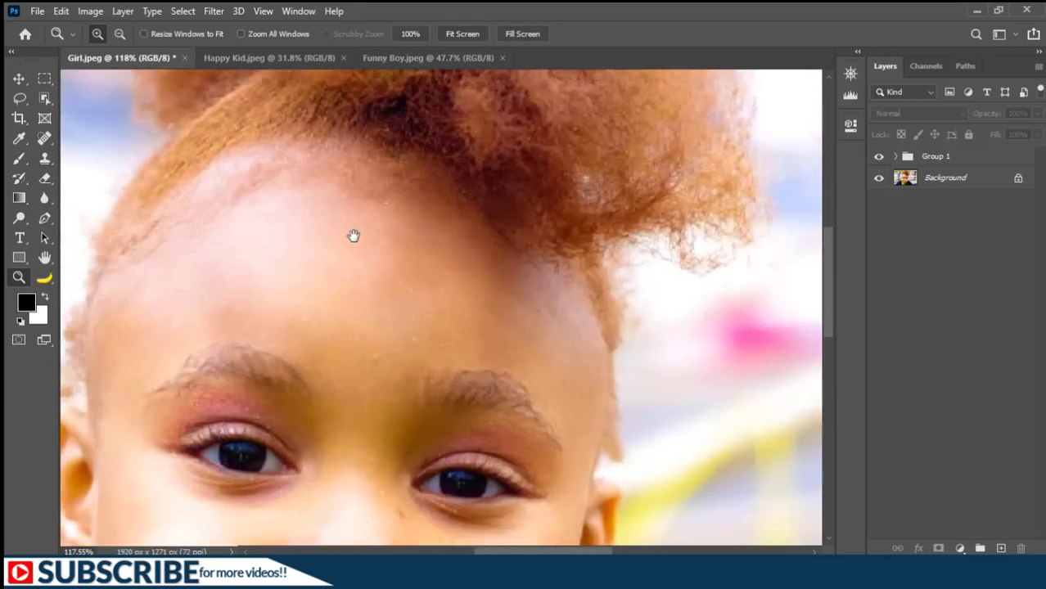
left_click_drag(297, 122, 366, 207)
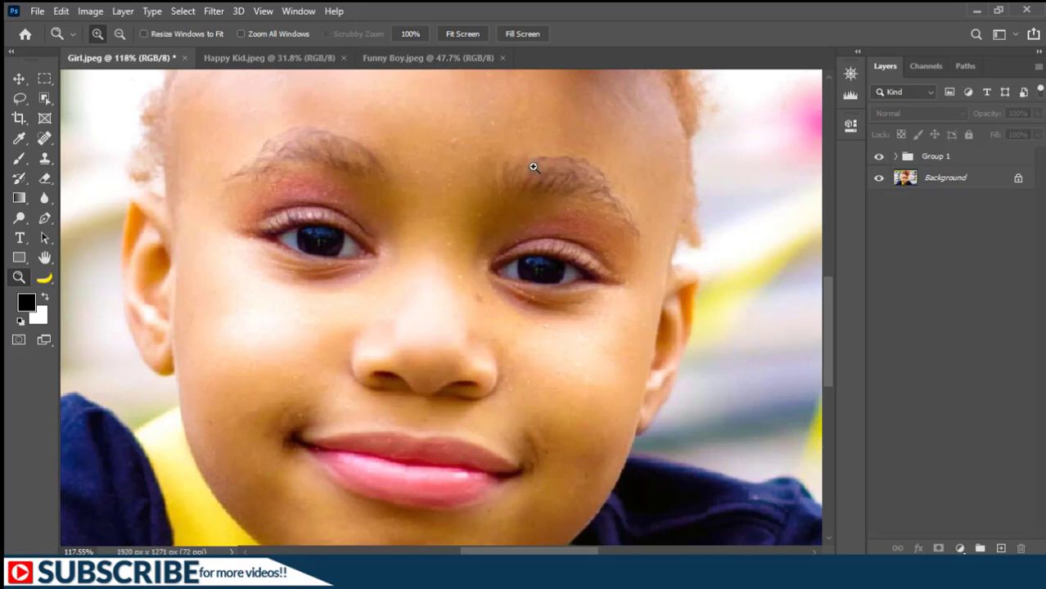
Open the Navigator panel and move its view box to the hair, then to the lower right of the photo.
left_click(300, 12)
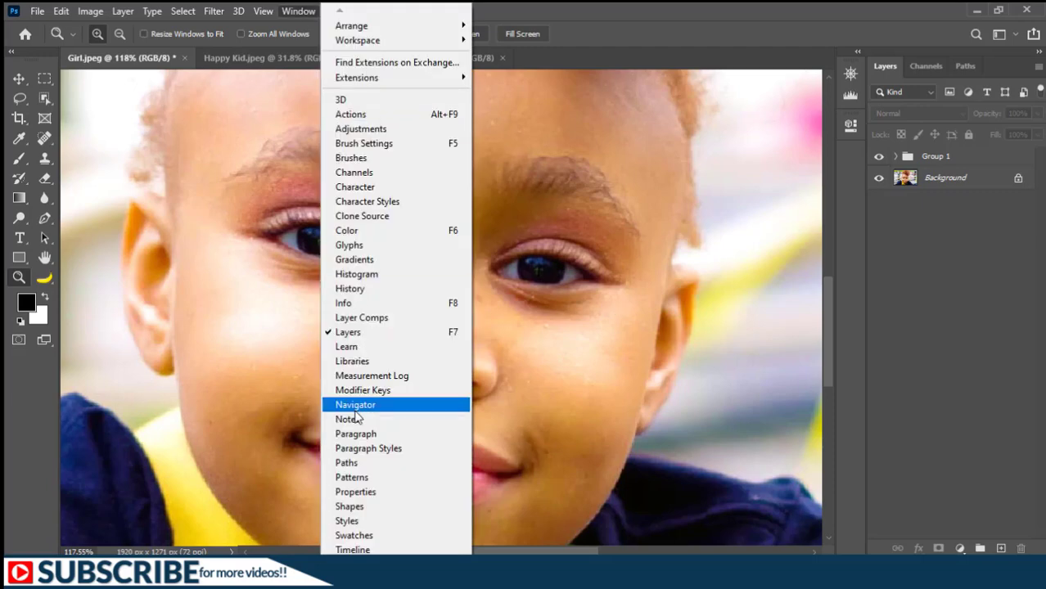
left_click(355, 405)
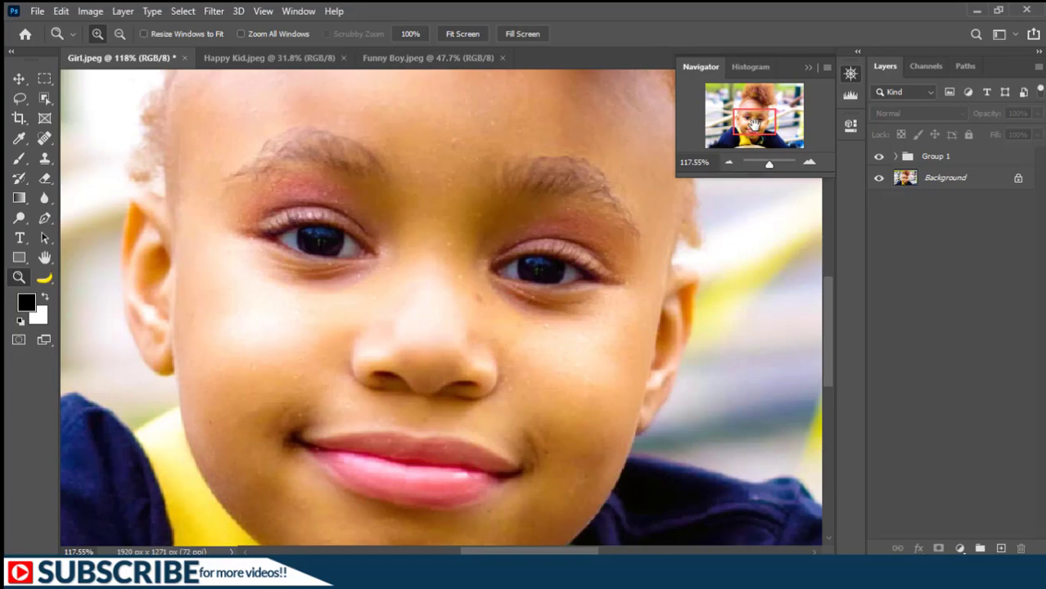
left_click_drag(754, 123, 760, 97)
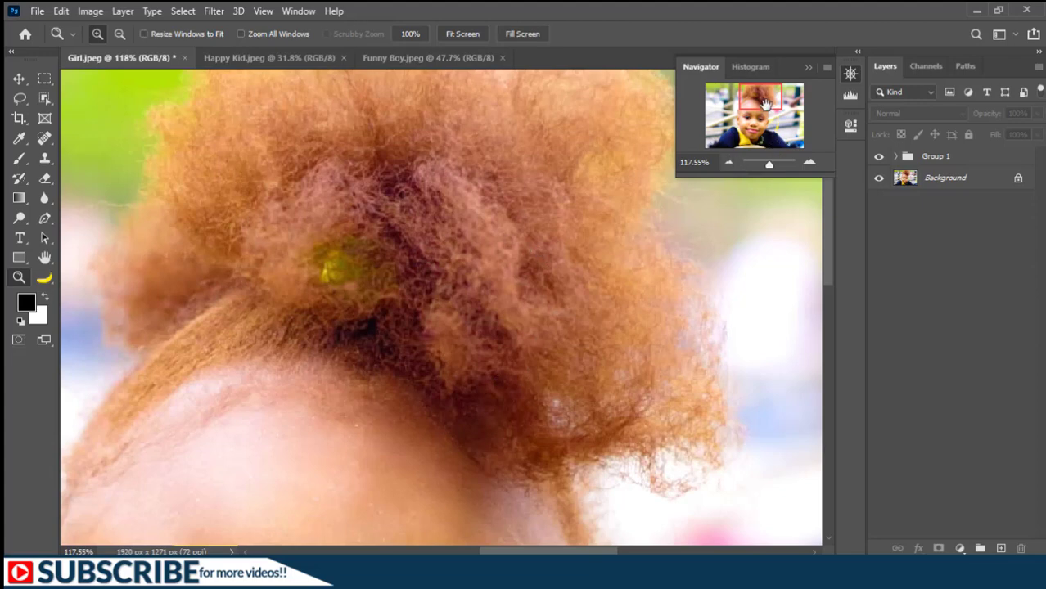
left_click_drag(764, 100, 778, 139)
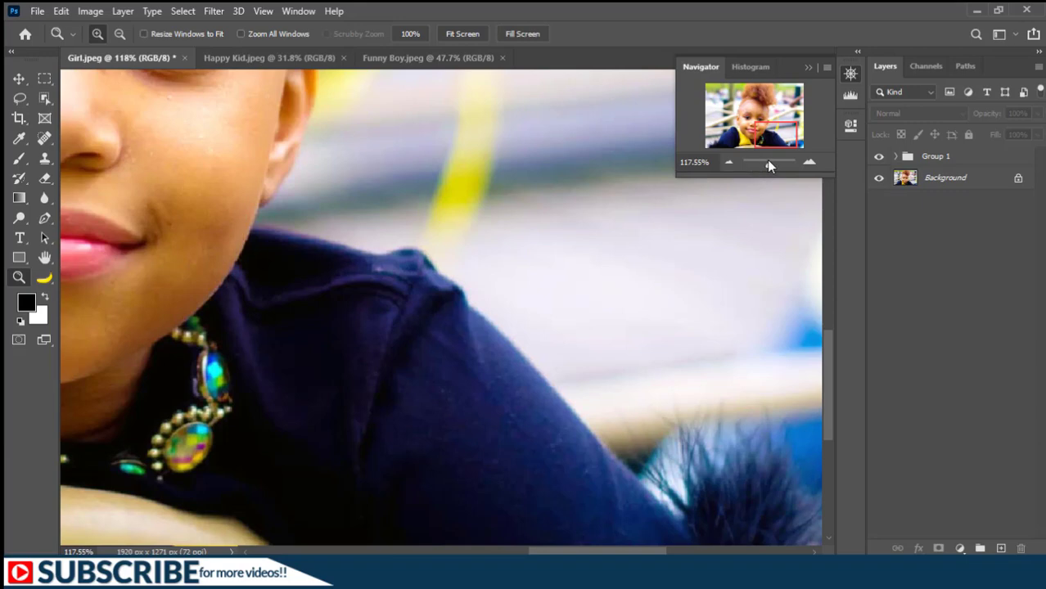
Zoom with the Navigator slider to about 777%, then 11%, then 286%, and move the view box to the eyes.
left_click_drag(767, 160, 779, 162)
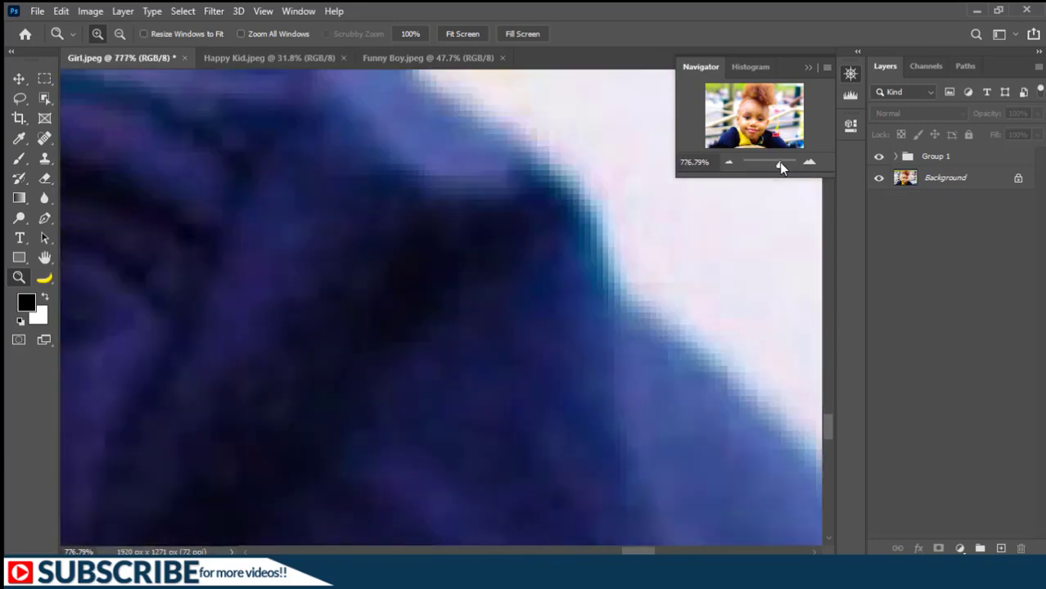
left_click_drag(779, 162, 760, 161)
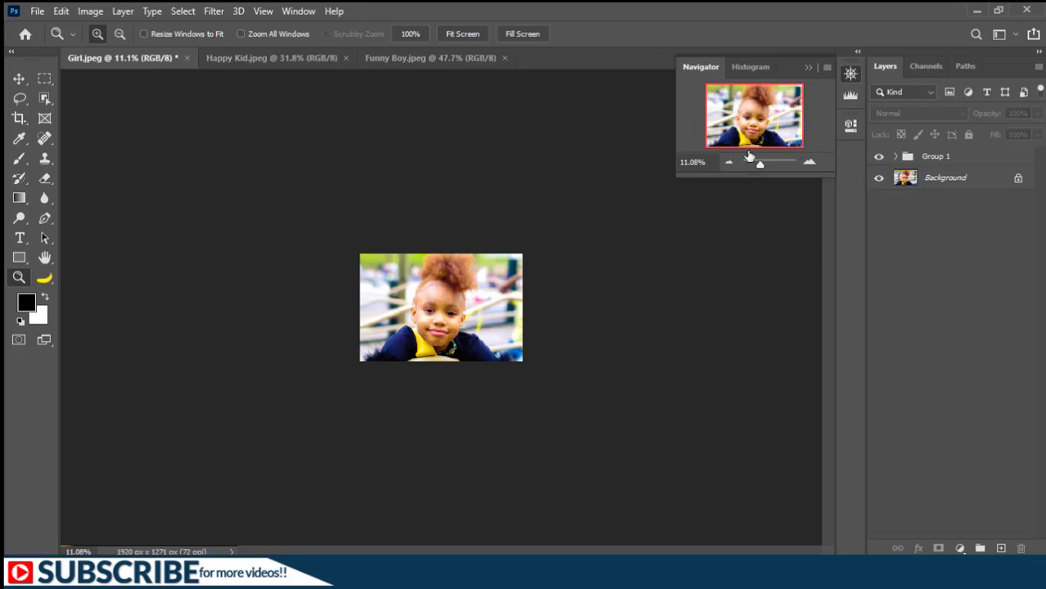
left_click_drag(760, 166, 774, 167)
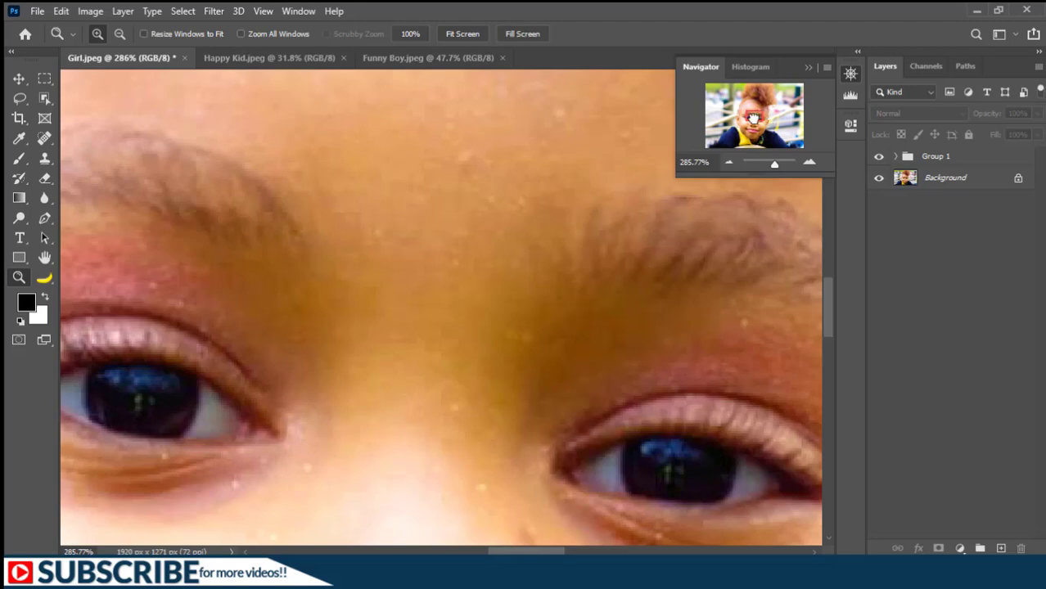
left_click_drag(754, 119, 757, 121)
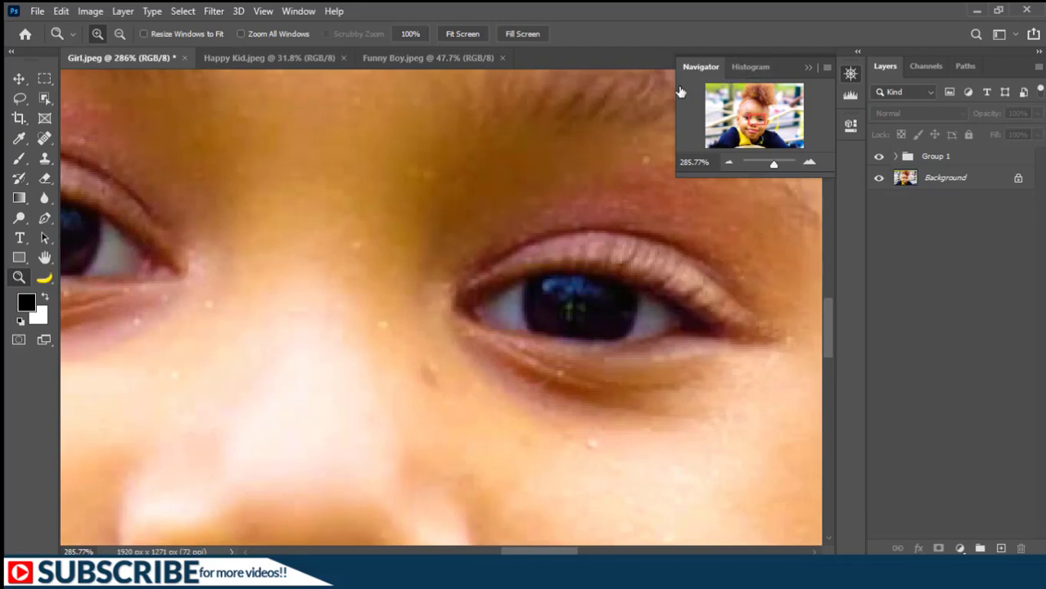
Close the Navigator panel and fit the whole photo on screen.
left_click(808, 68)
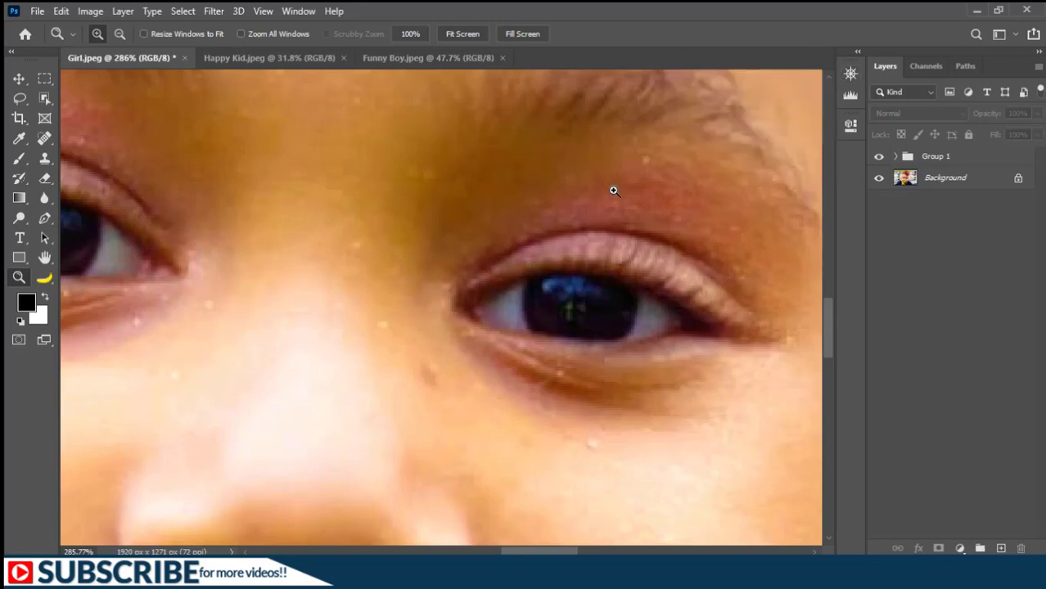
key("ctrl+0")
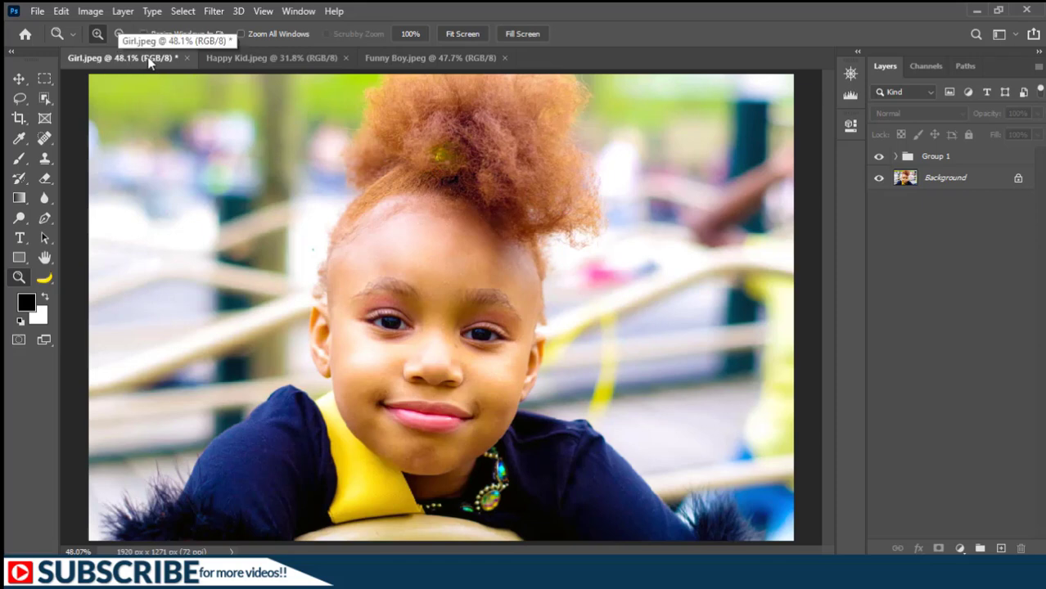
Switch between the Girl.jpeg, Happy Kid.jpeg and Funny Boy.jpeg document tabs, ending on Girl.jpeg.
left_click(225, 56)
left_click(411, 57)
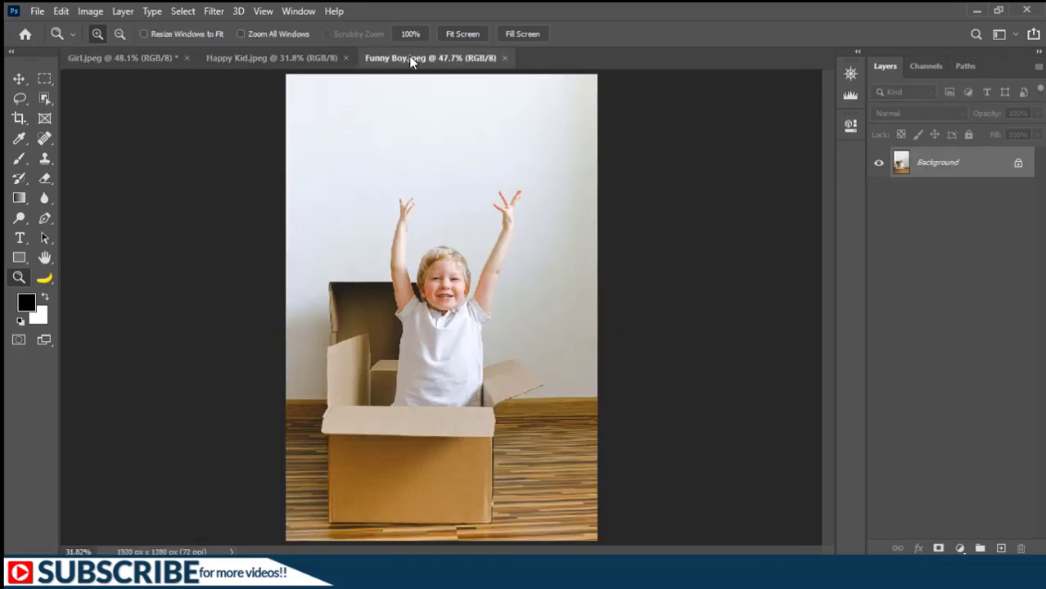
left_click(131, 58)
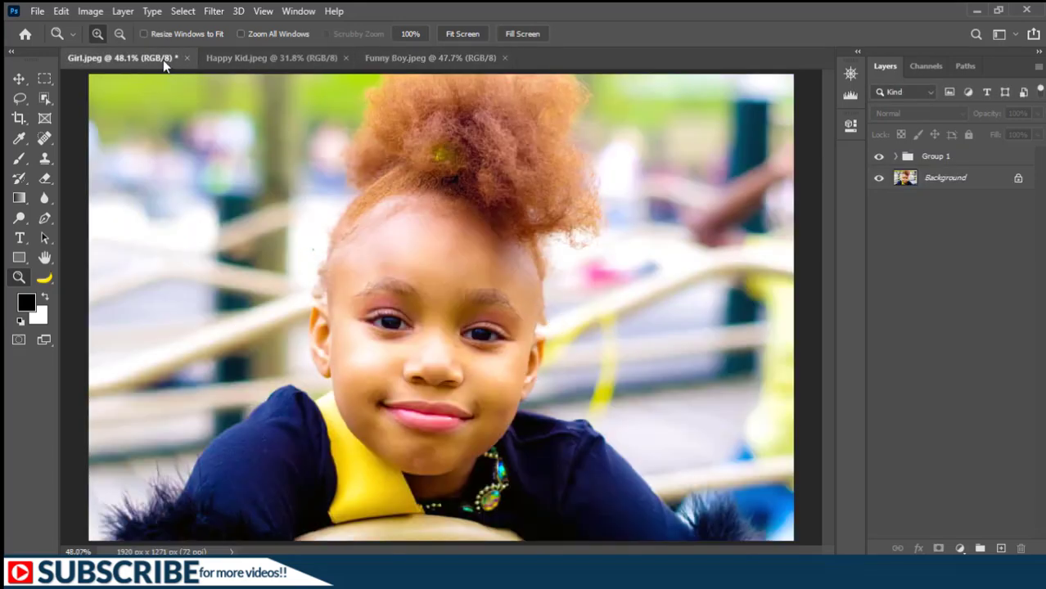
left_click(317, 59)
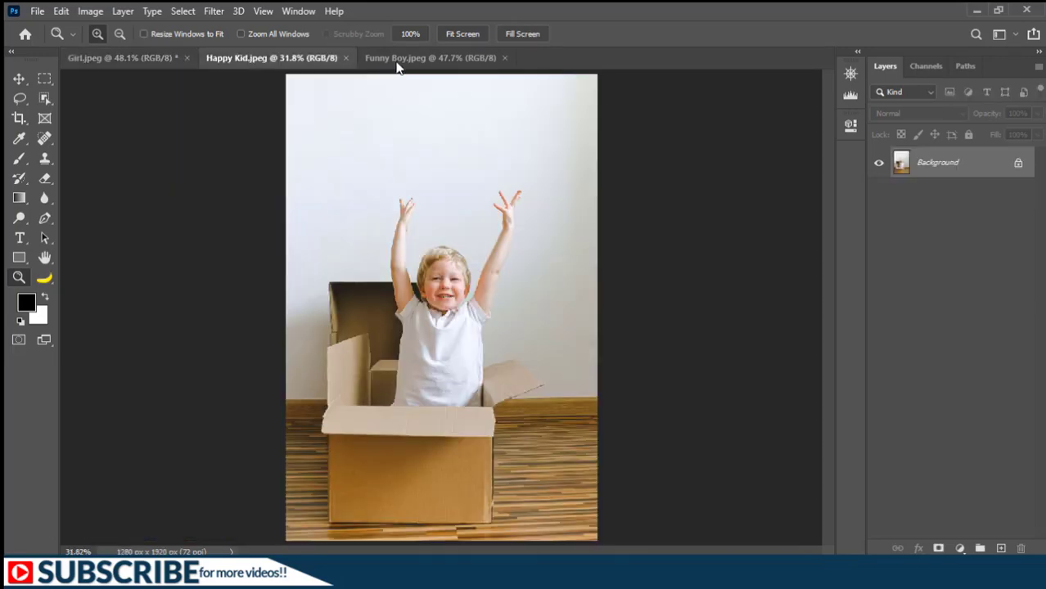
left_click(398, 64)
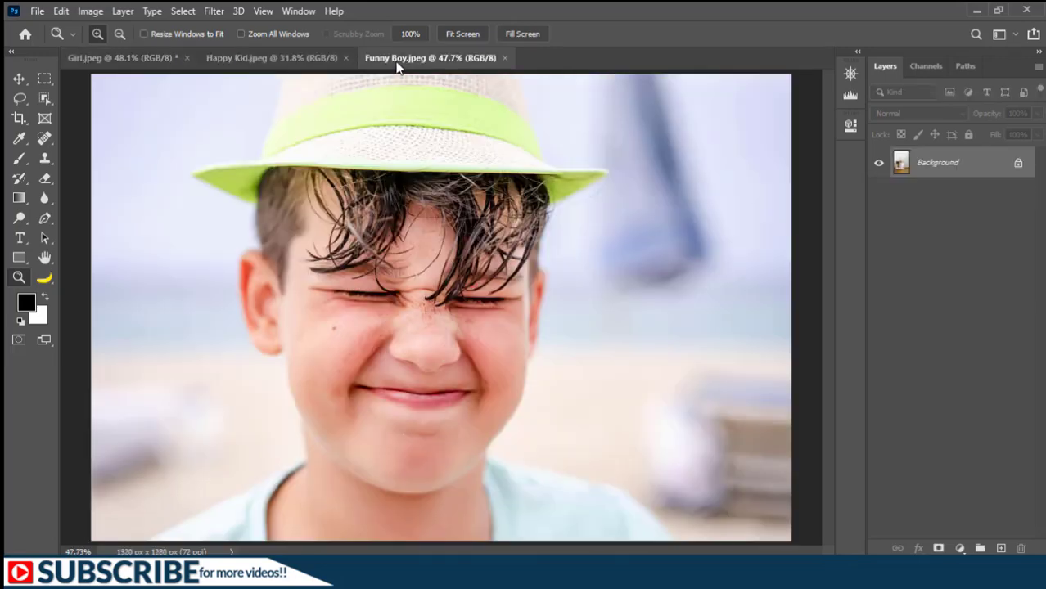
left_click(148, 63)
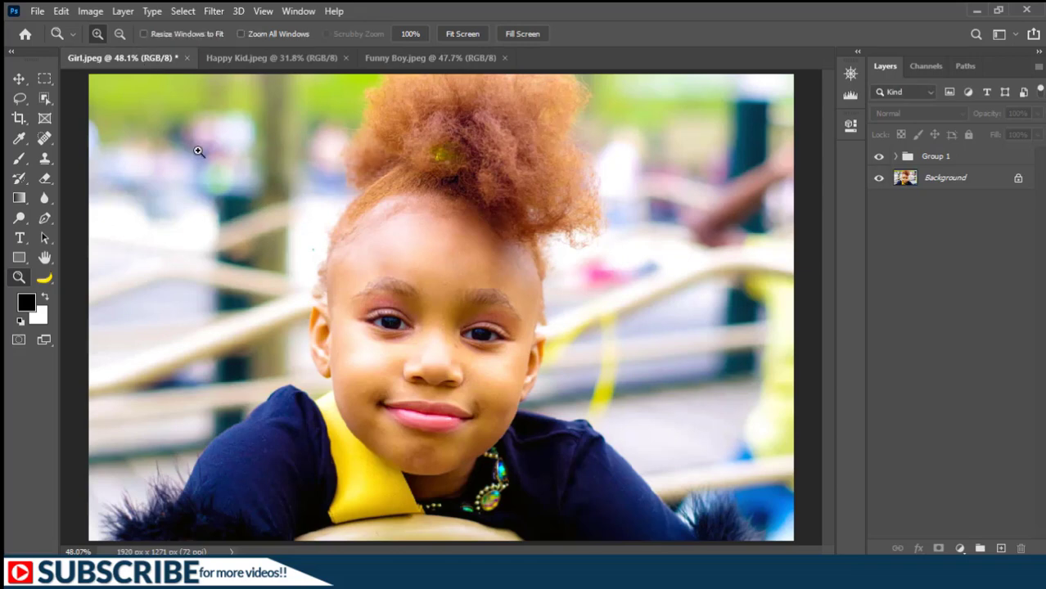
Cycle backward through the open documents until Girl.jpeg is active again.
key("ctrl+shift+Tab")
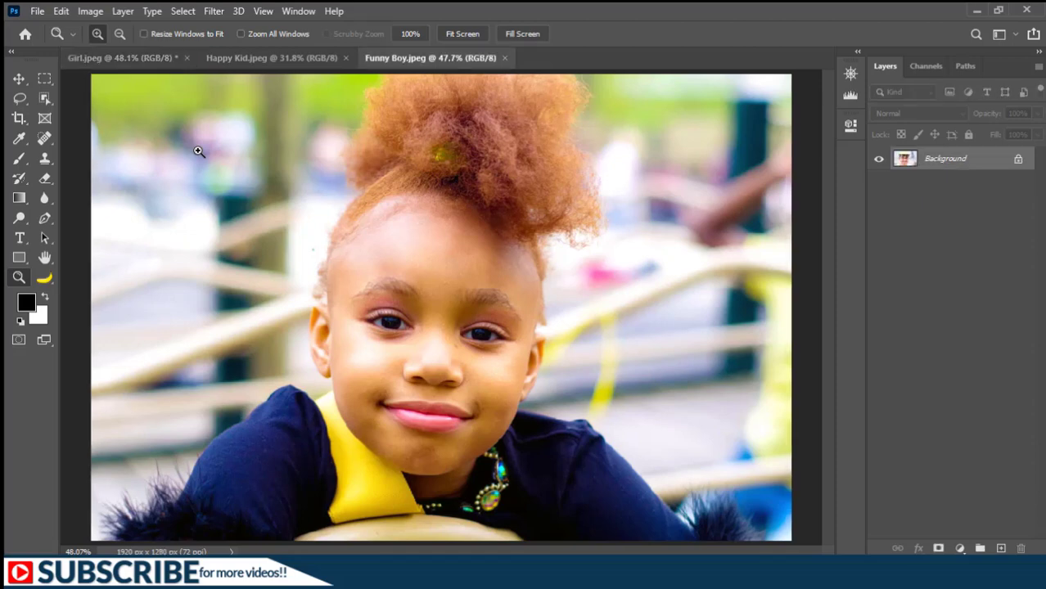
key("ctrl+shift+Tab")
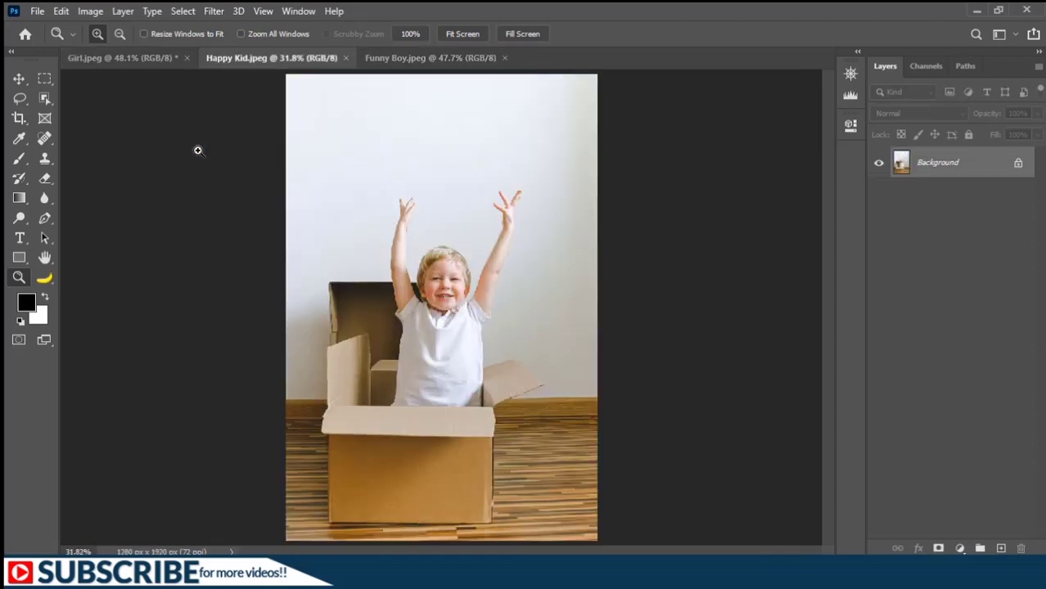
key("ctrl+shift+Tab")
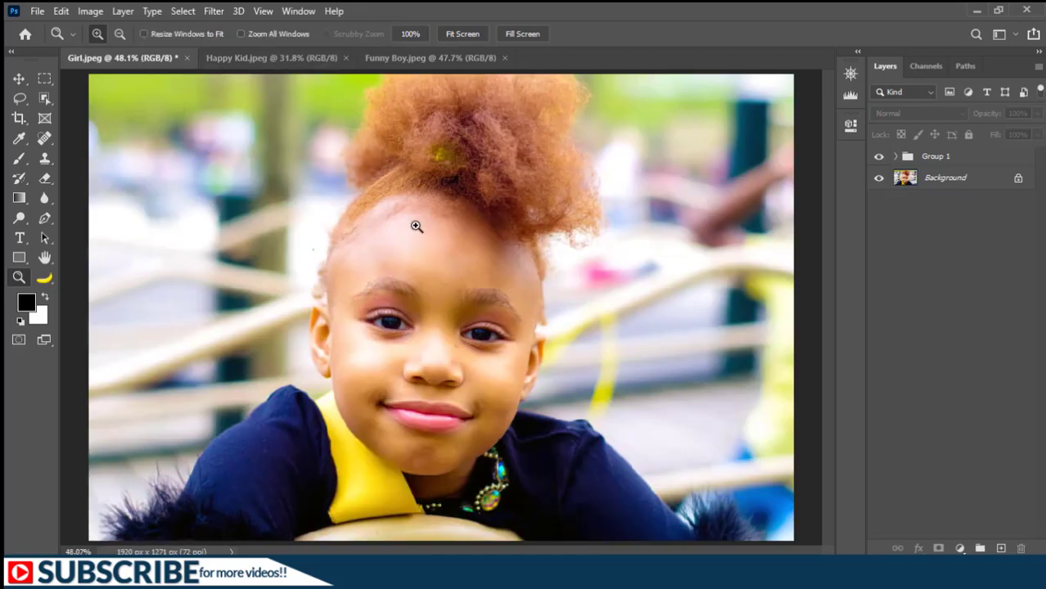
left_click(298, 12)
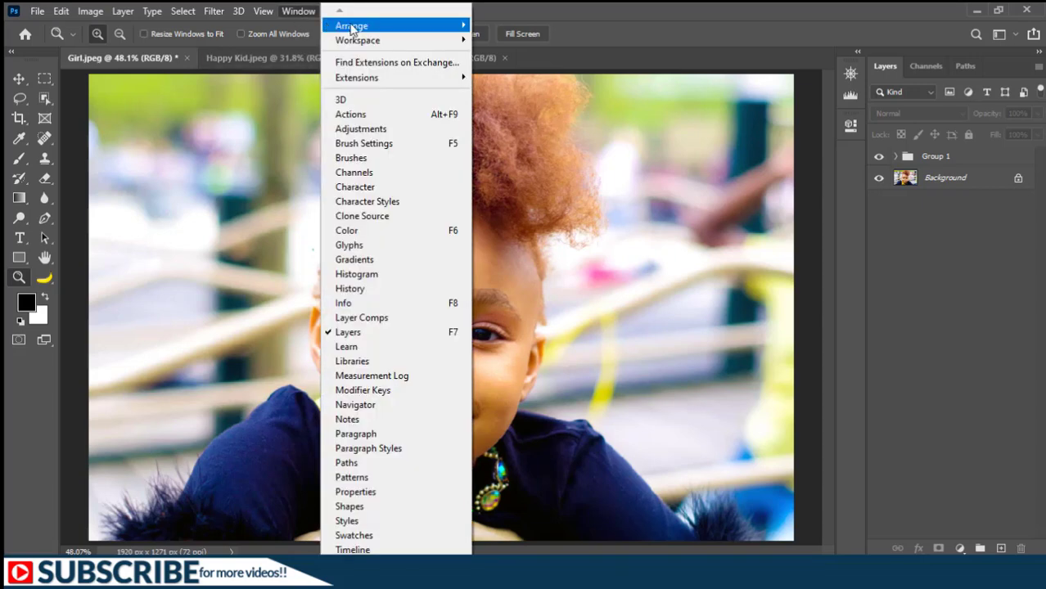
mouse_move(356, 25)
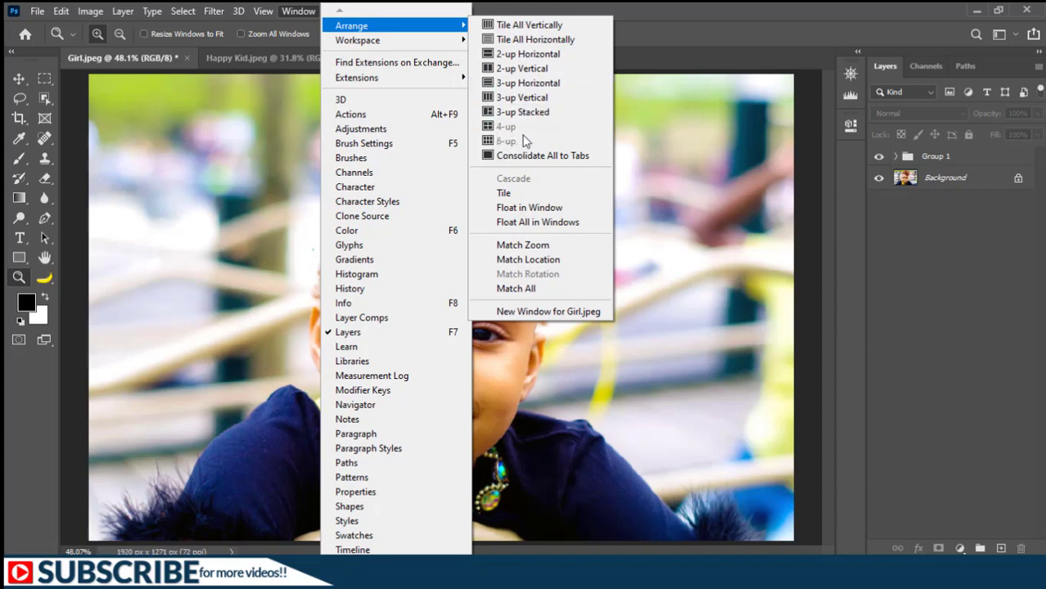
left_click(631, 63)
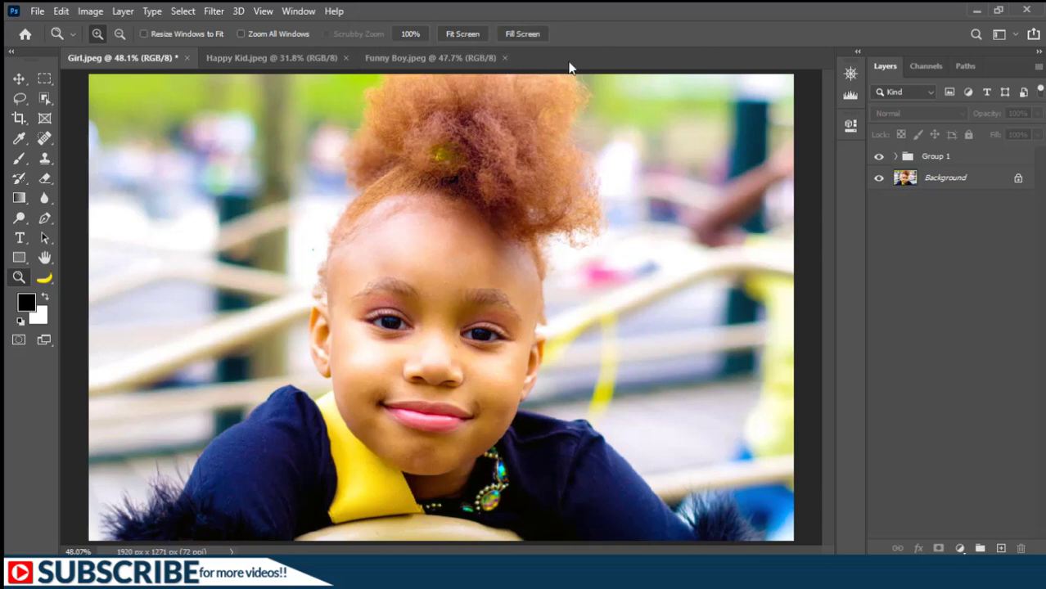
Arrange the open documents in a 2-up Horizontal layout.
left_click(298, 10)
mouse_move(455, 27)
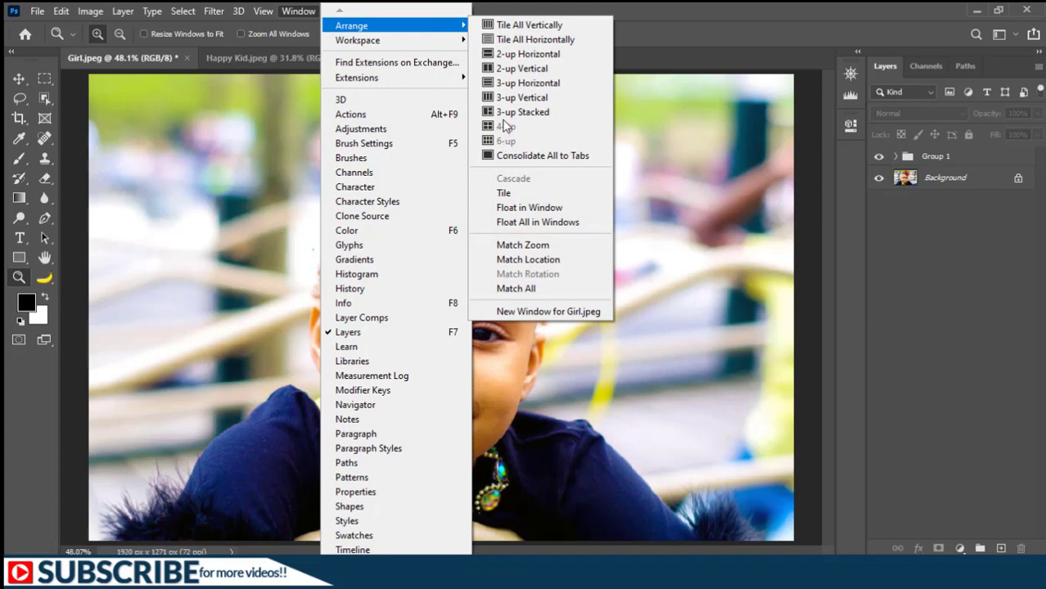
left_click(528, 55)
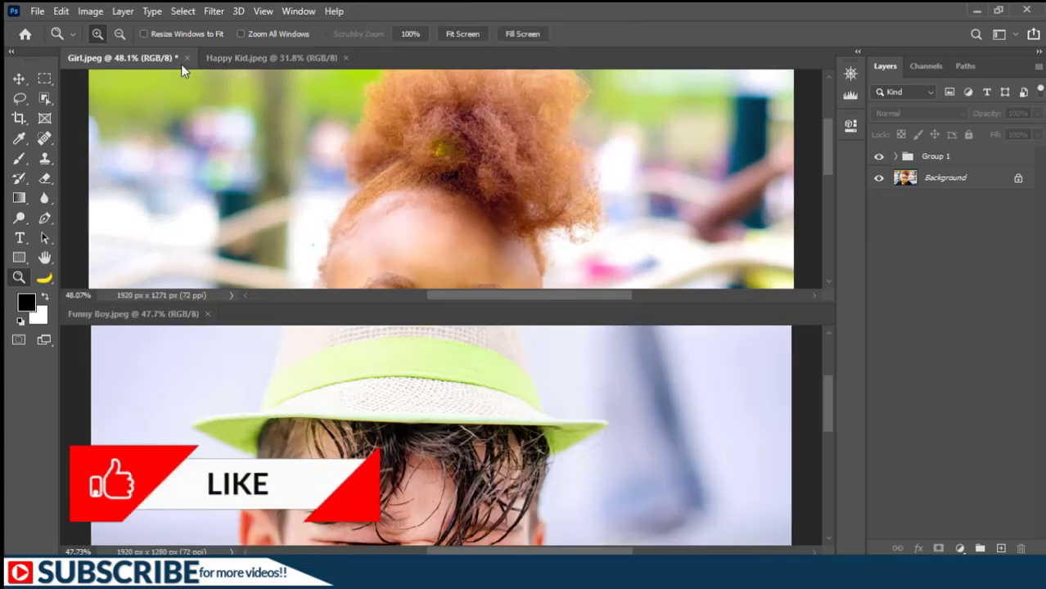
Show Happy Kid.jpeg in the upper pane and pan both it and Funny Boy.jpeg upward.
left_click(233, 57)
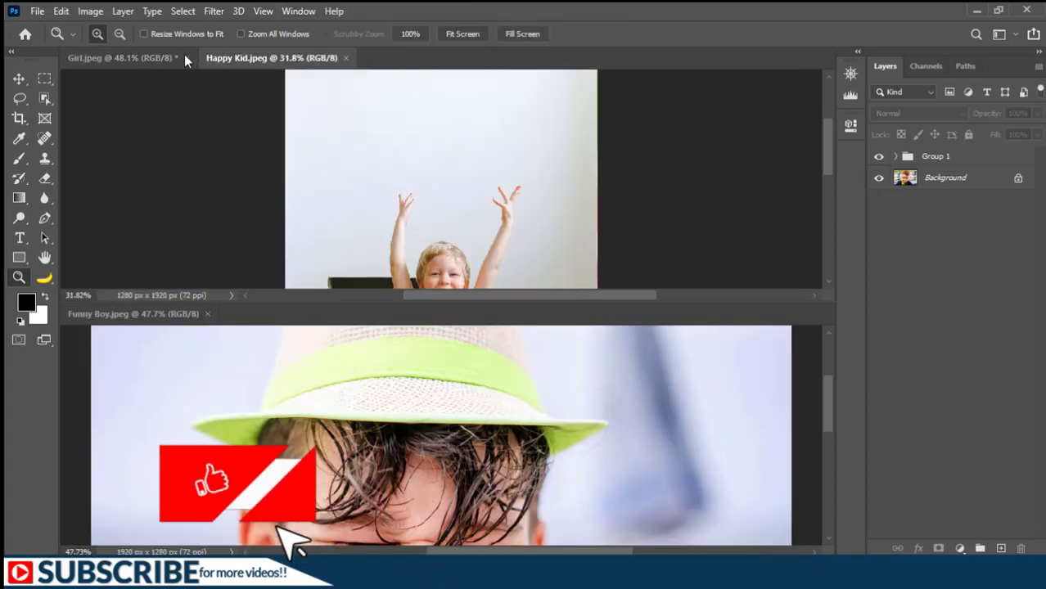
left_click(170, 58)
left_click_drag(388, 217, 393, 135)
left_click(286, 54)
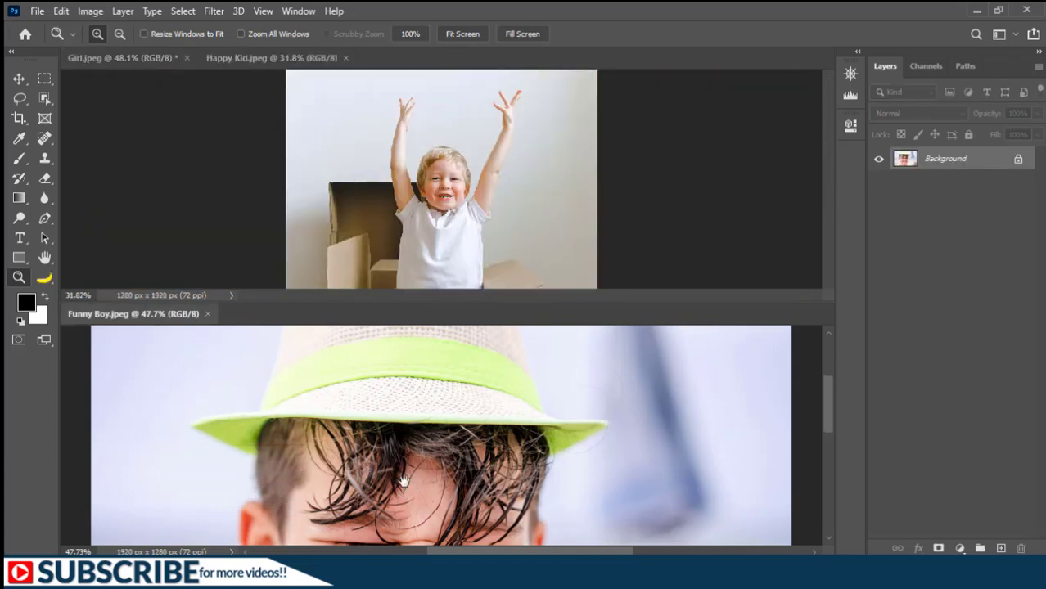
left_click_drag(397, 479, 404, 360)
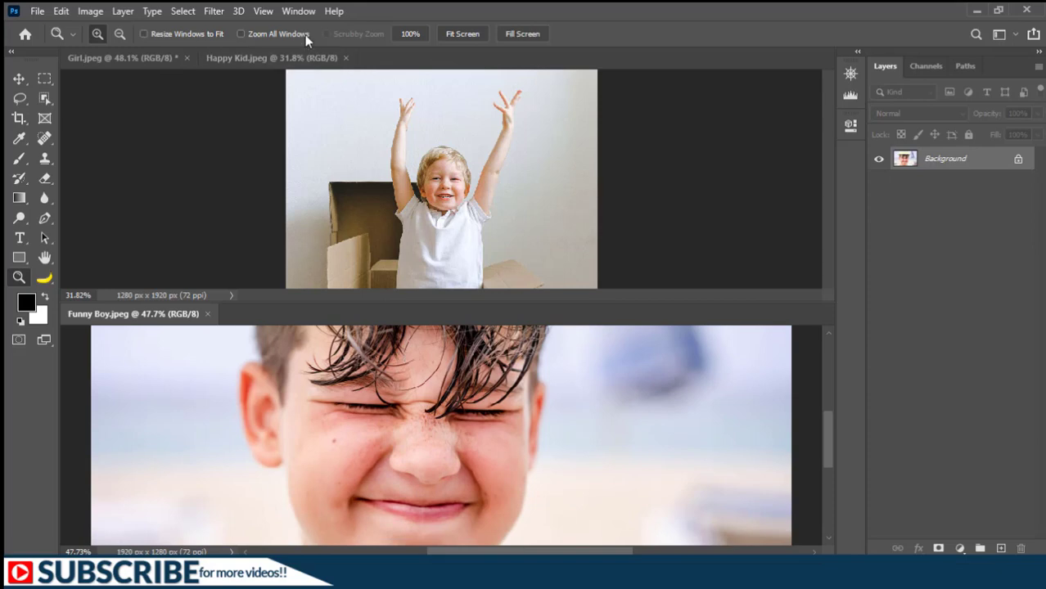
Tile all three documents vertically and pan the Funny Boy image sideways.
left_click(298, 11)
mouse_move(422, 29)
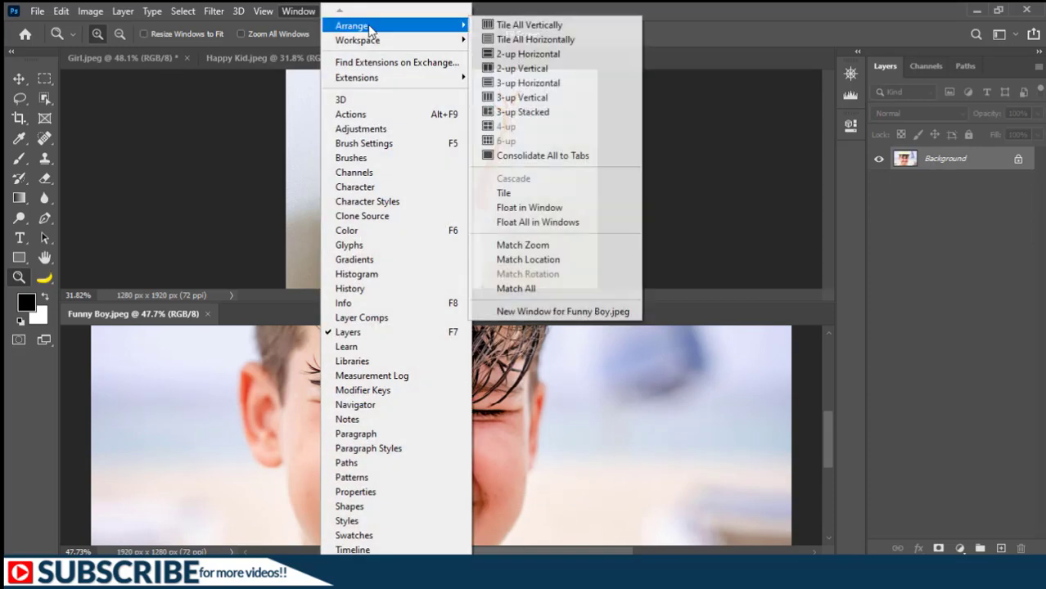
left_click(529, 25)
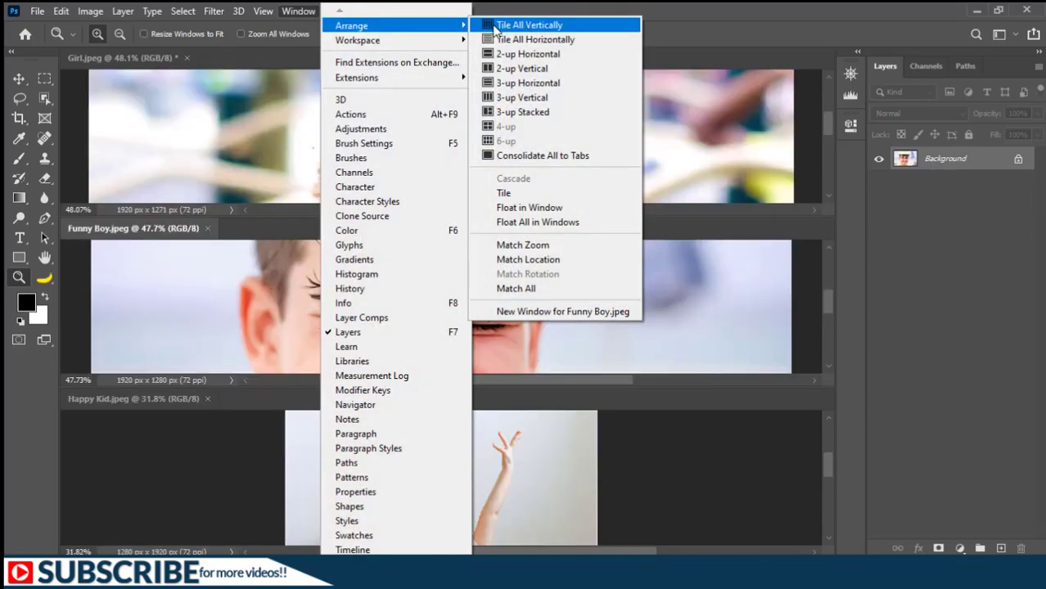
left_click(547, 27)
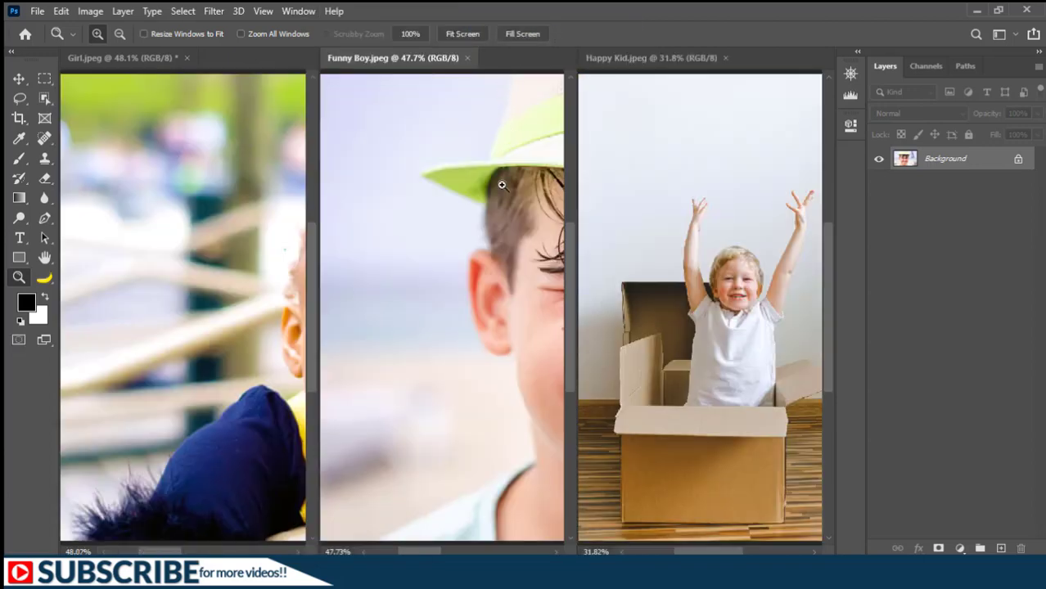
left_click_drag(460, 365, 421, 364)
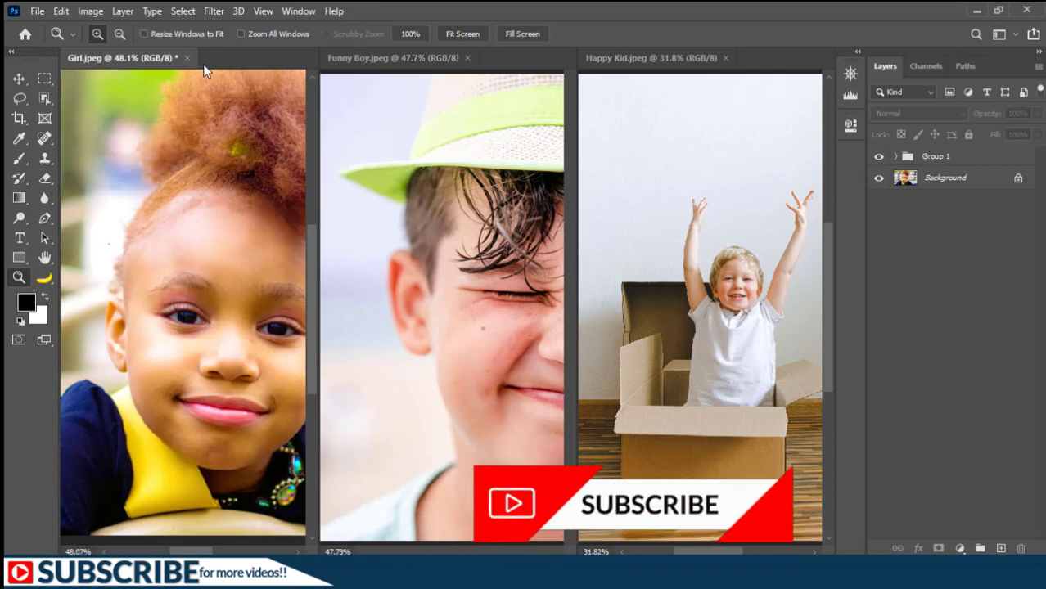
Consolidate all document windows back into tabs.
left_click(298, 11)
mouse_move(390, 30)
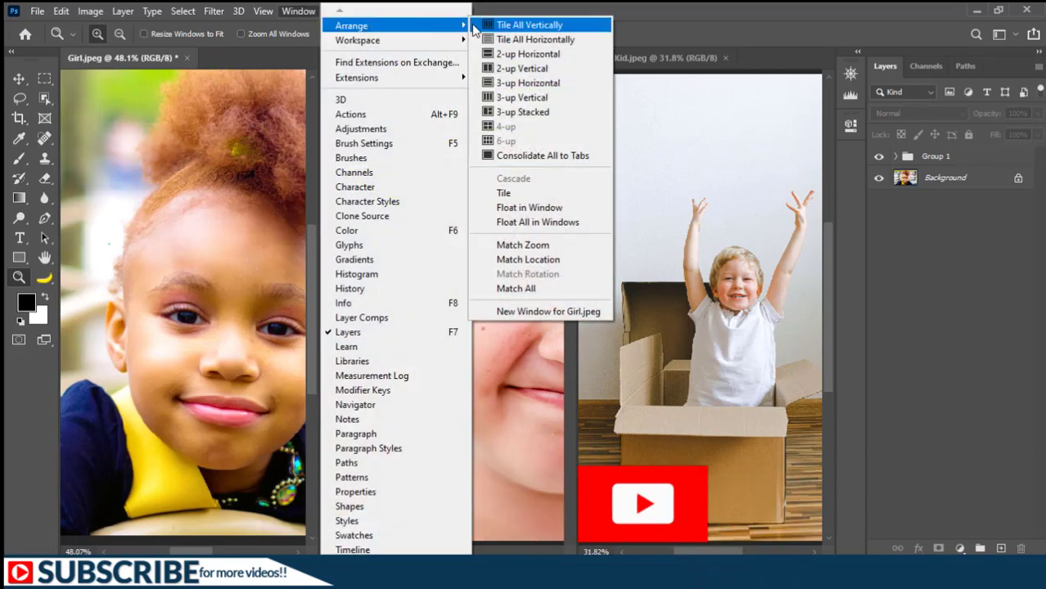
left_click(580, 158)
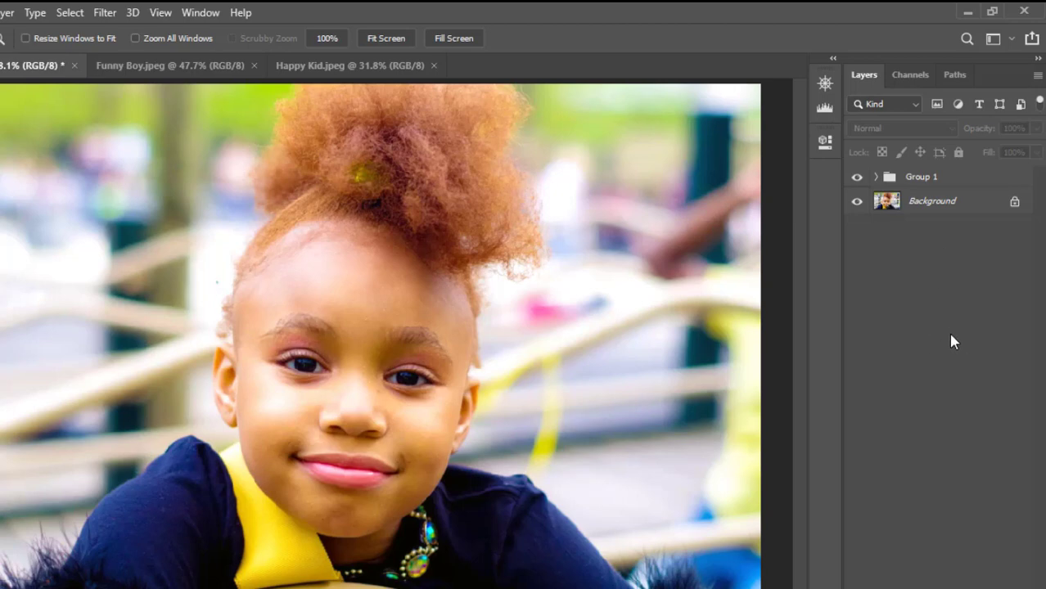
Switch the Layers panel to Large Thumbnails.
right_click(914, 292)
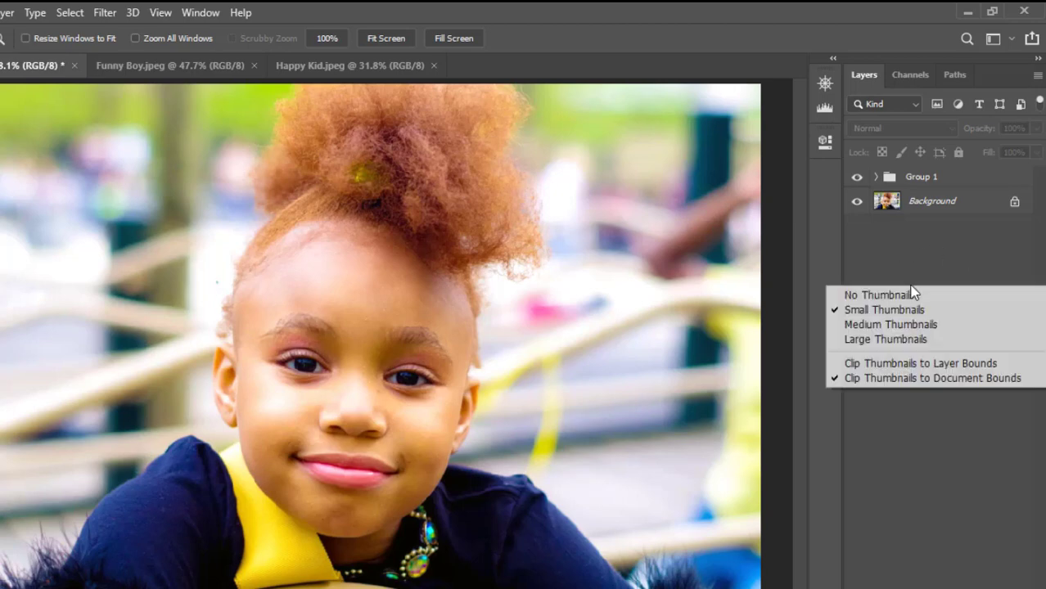
left_click(900, 339)
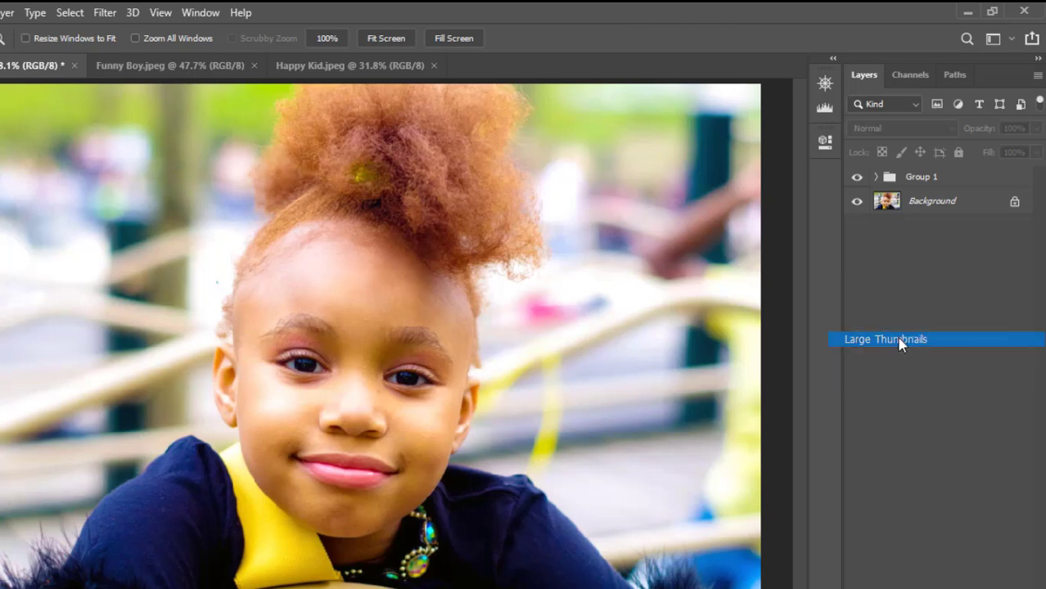
Expand Group 1 and turn on the visibility of Layer 1.
left_click(876, 178)
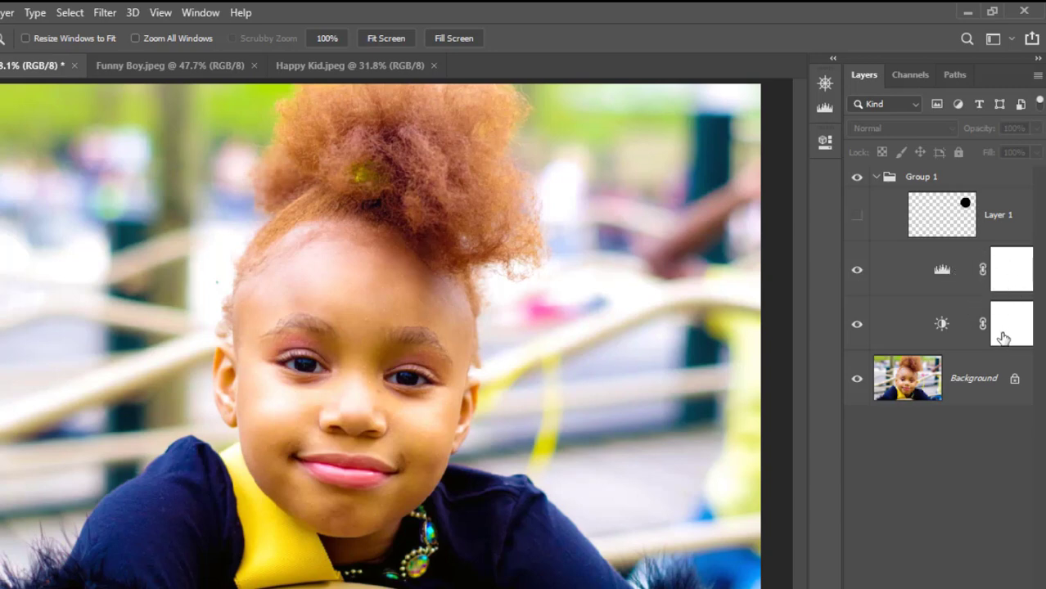
left_click(857, 215)
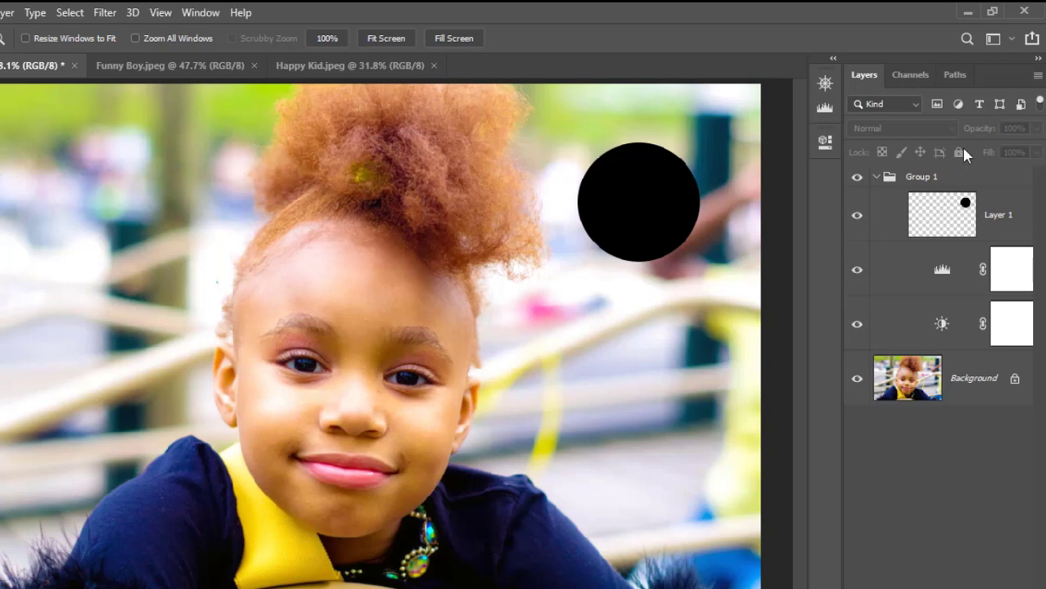
Set Layers panel options to the medium thumbnail size with Layer Bounds contents, then collapse Group 1.
left_click(1038, 82)
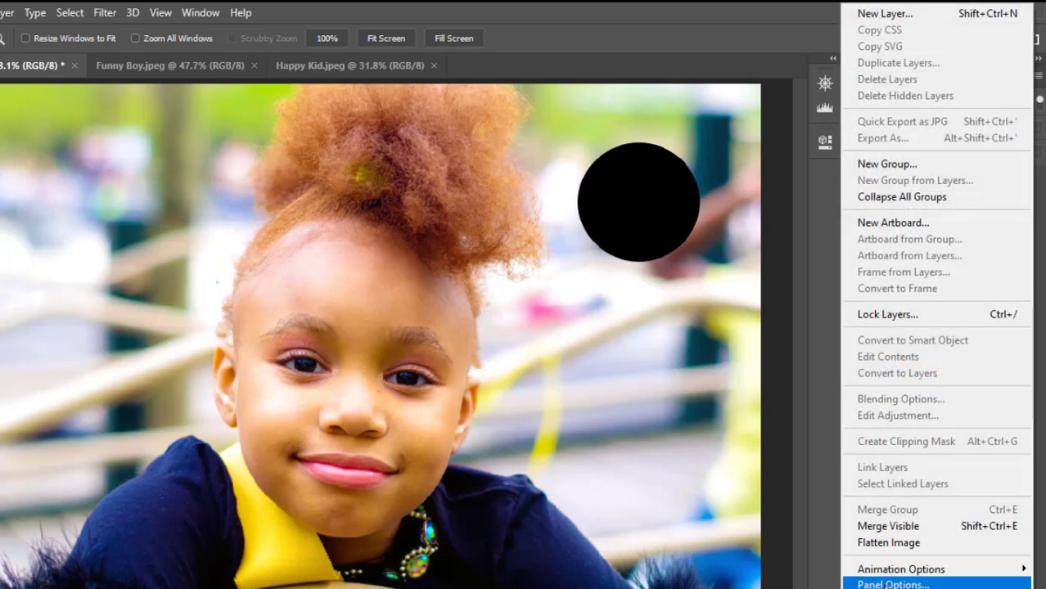
left_click(892, 585)
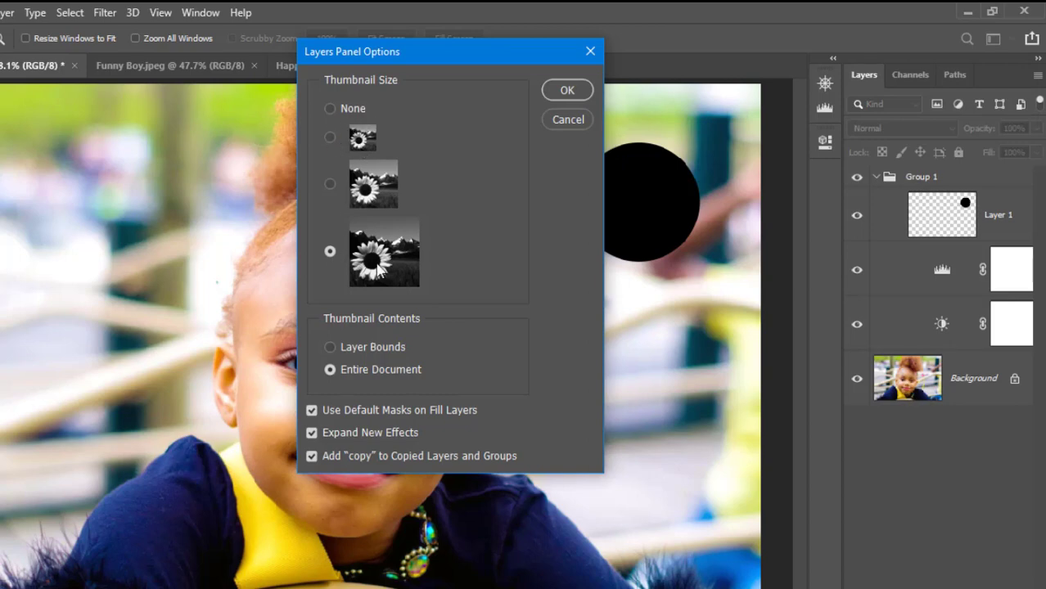
left_click(331, 183)
left_click(330, 349)
left_click(568, 91)
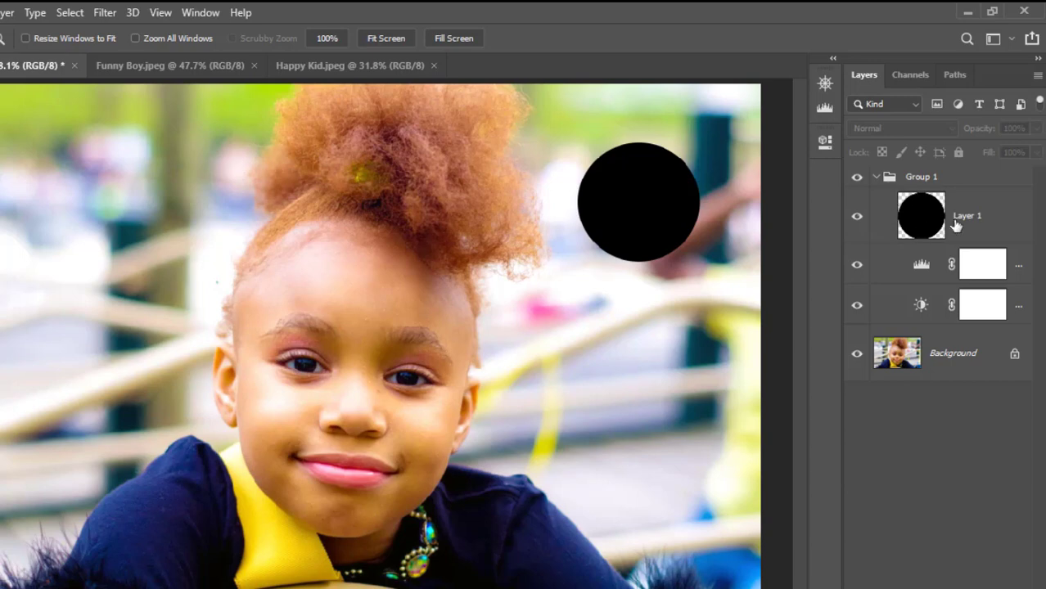
left_click(876, 178)
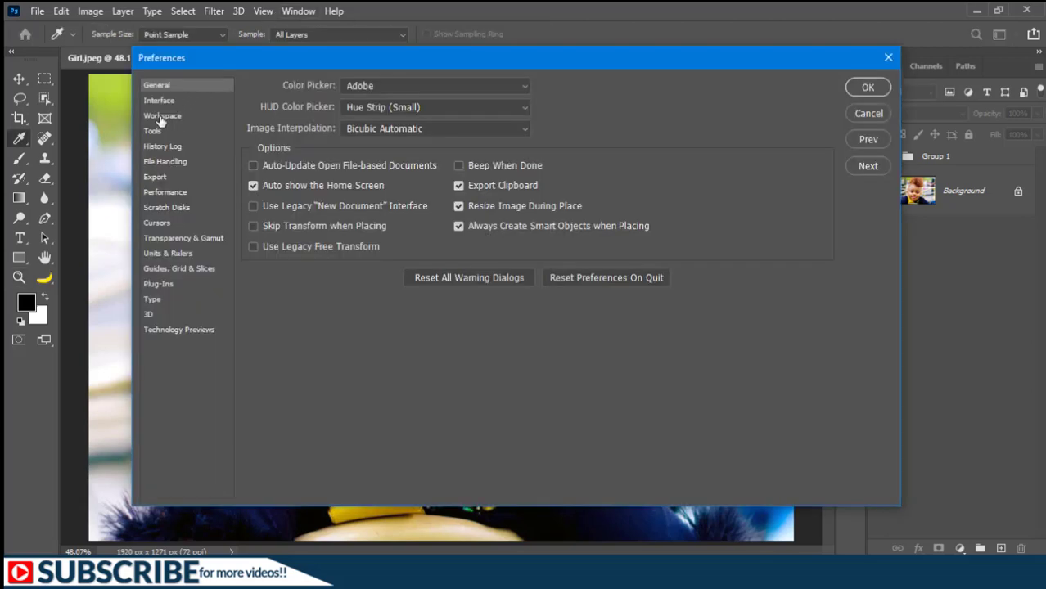
Turn off Large Tabs in the Workspace preferences and confirm.
left_click(161, 117)
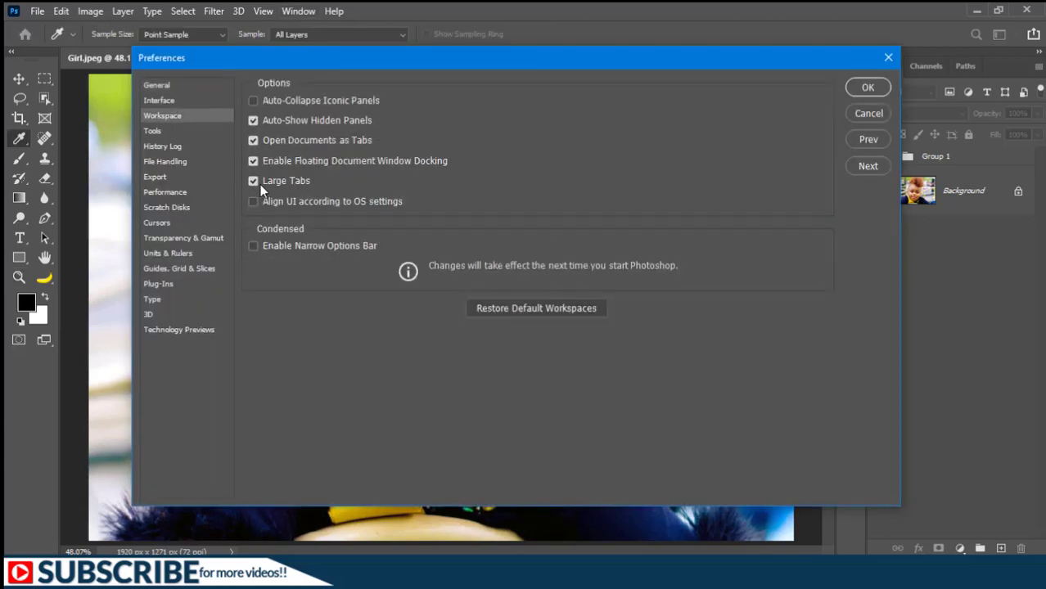
left_click_drag(391, 62, 351, 80)
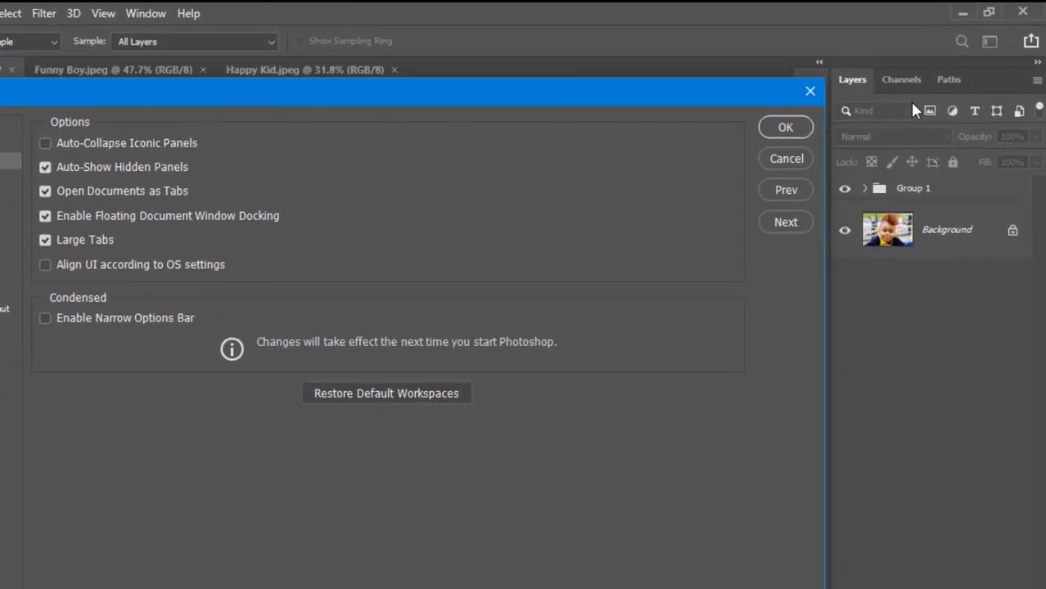
left_click(44, 239)
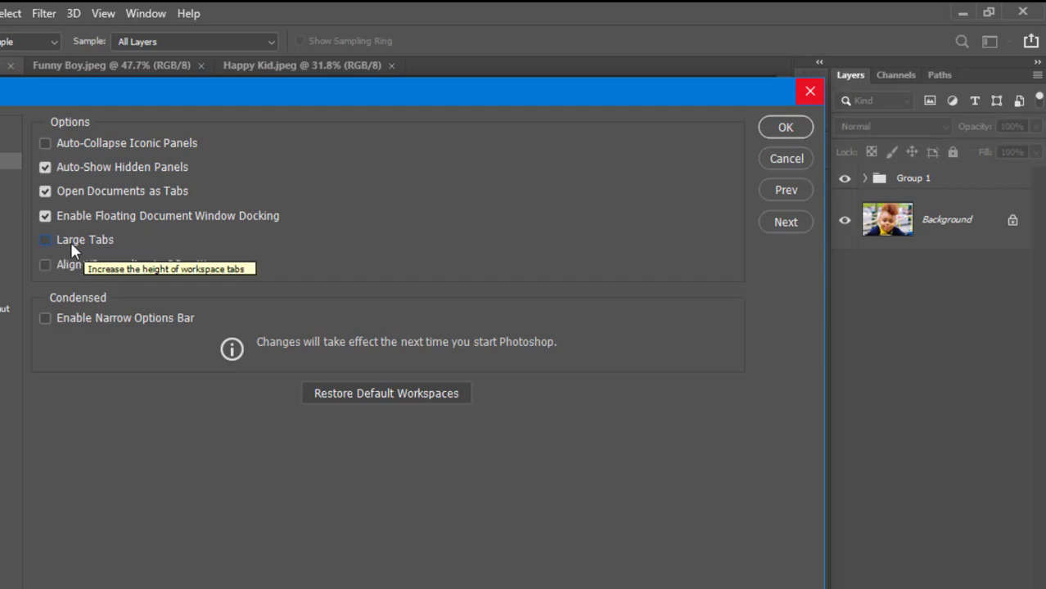
left_click(782, 131)
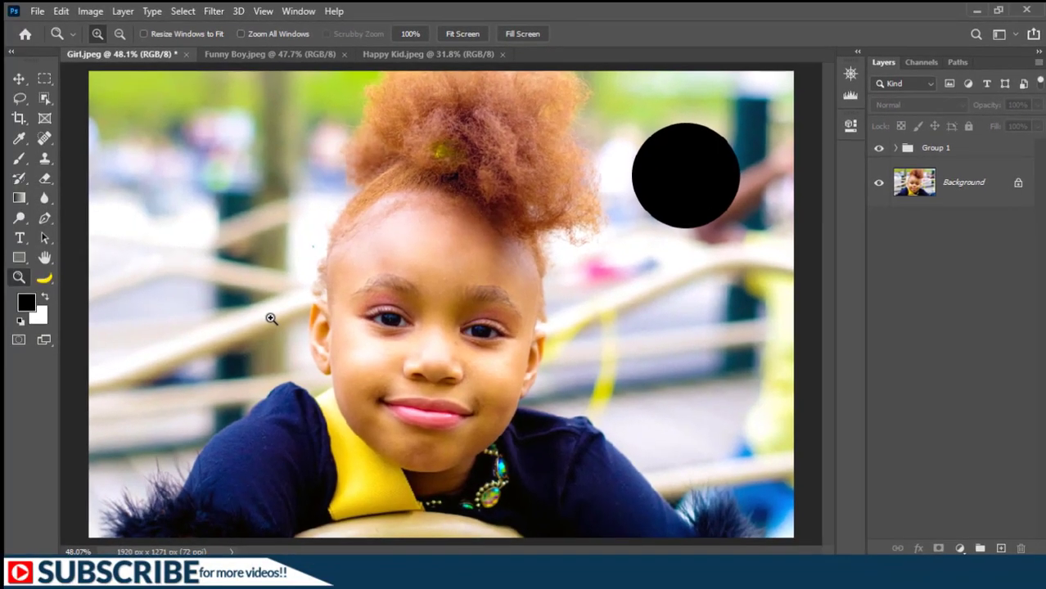
Open the Customize Toolbar dialog to examine its toolbar and extra tools lists, then close it.
left_click(45, 280)
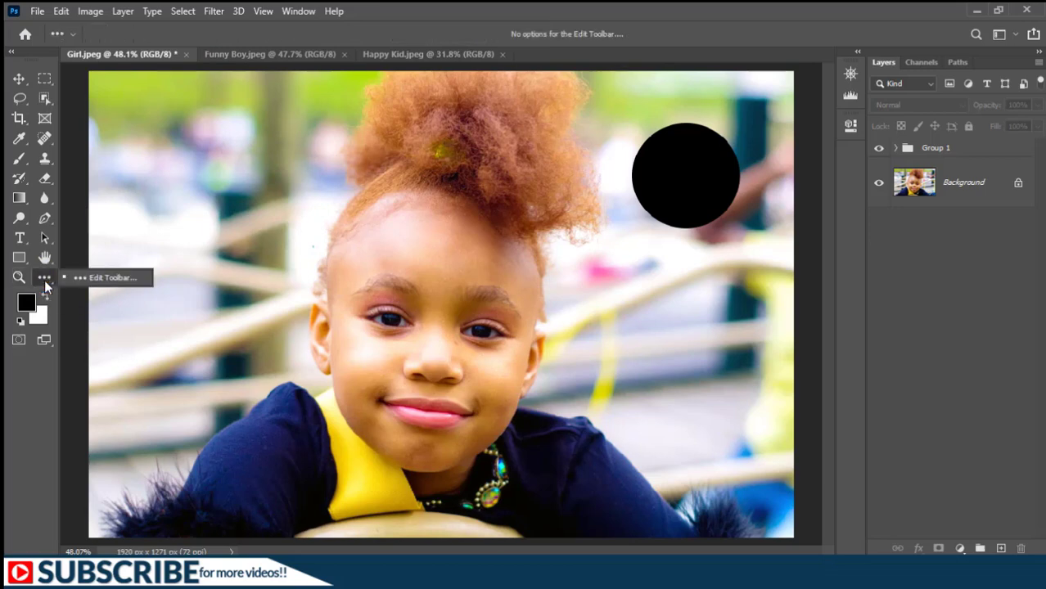
left_click(104, 280)
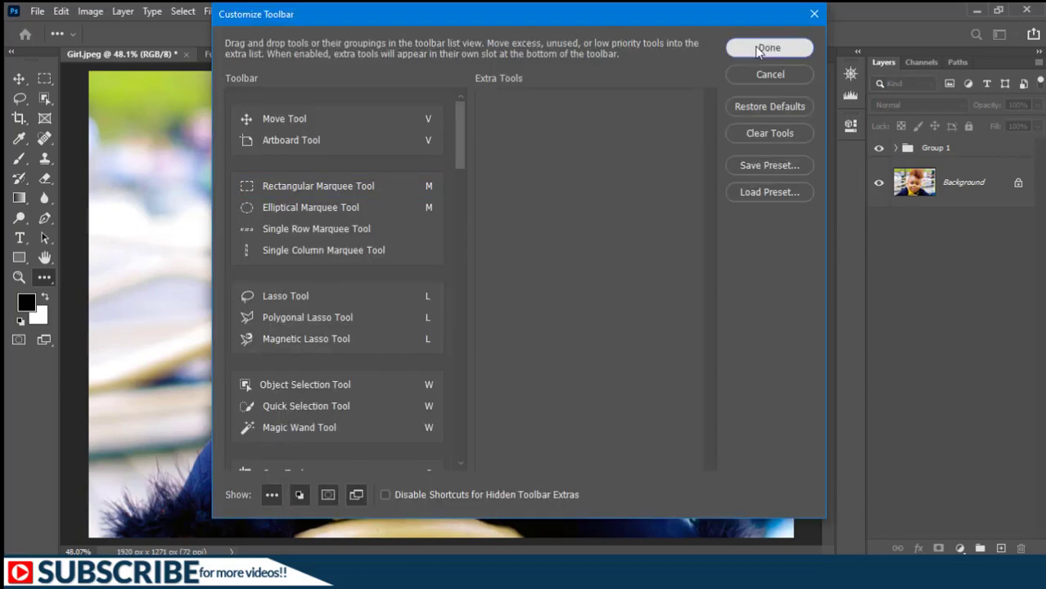
left_click(754, 45)
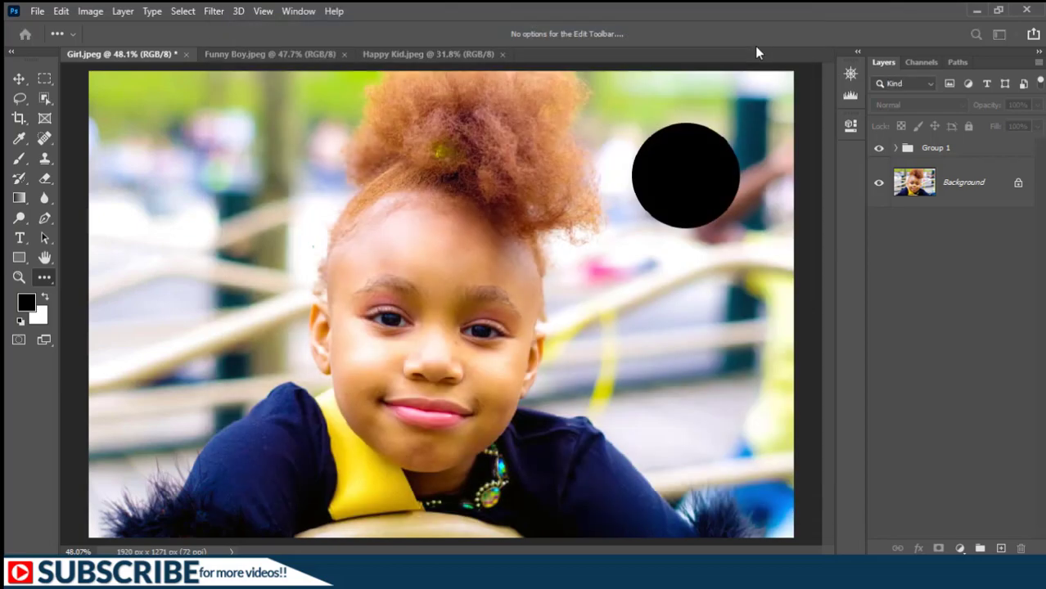
Select the Move Tool and reopen the Customize Toolbar dialog twice, closing it each time without changes.
left_click(20, 79)
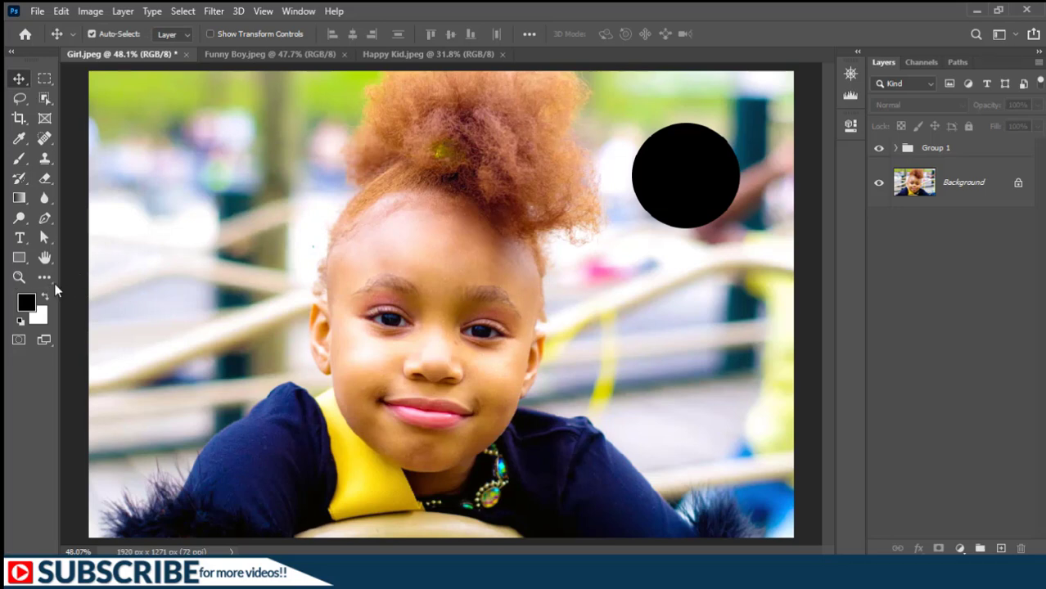
left_click(44, 279)
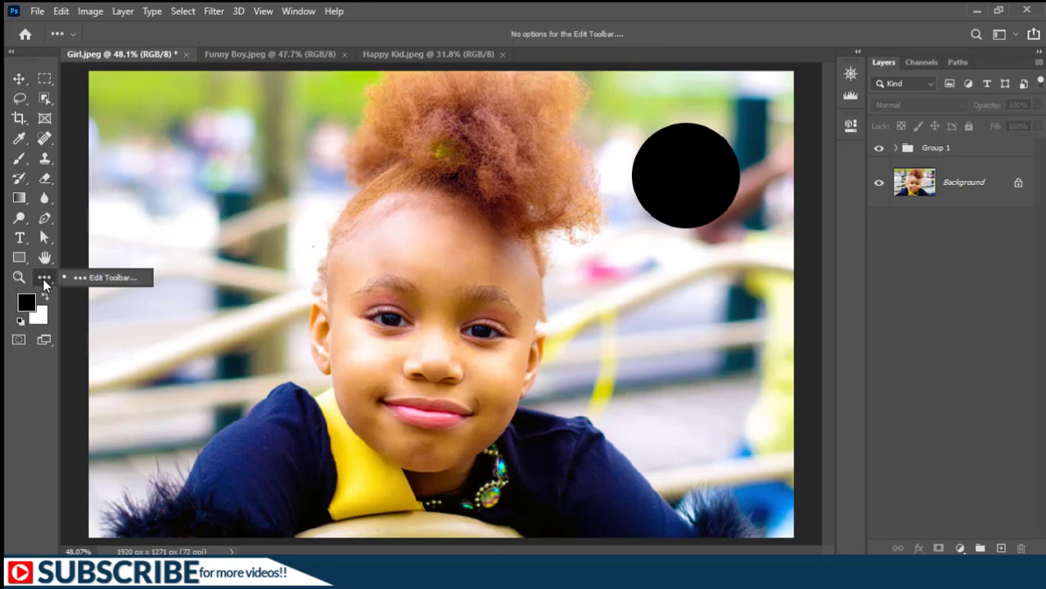
left_click(104, 279)
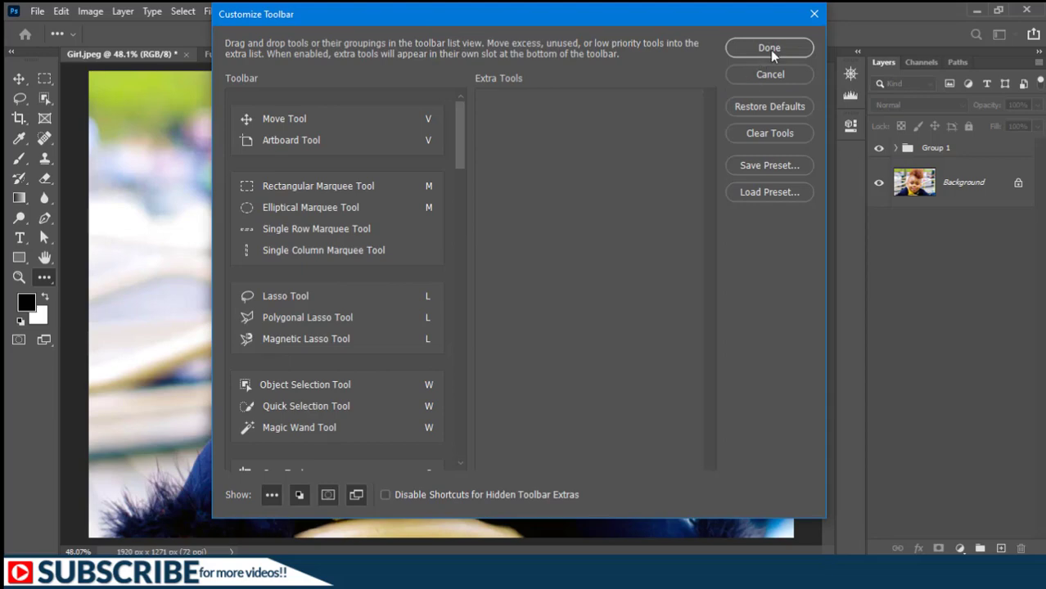
left_click(771, 49)
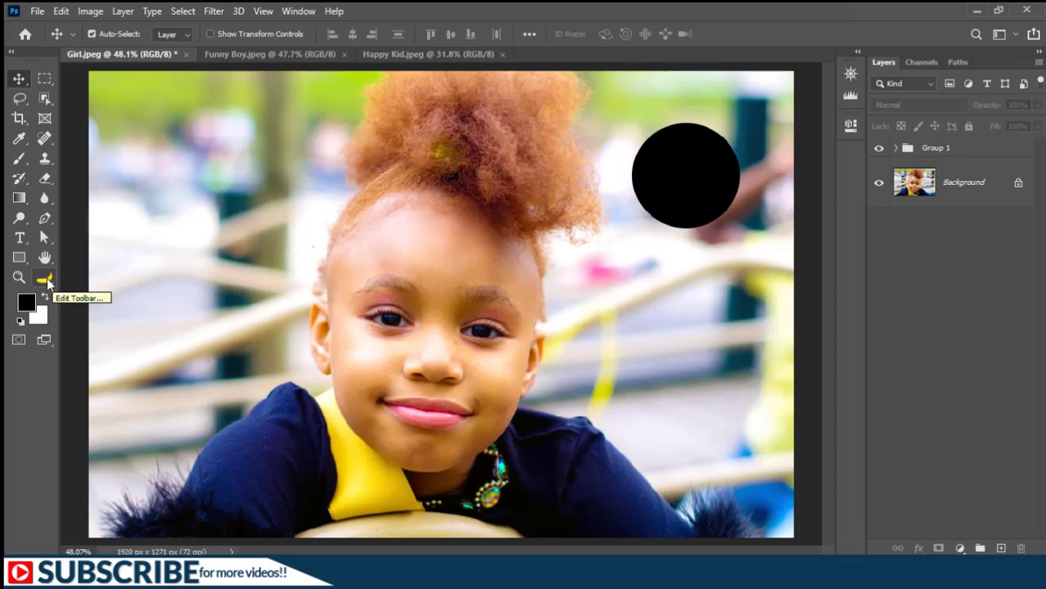
left_click_drag(46, 278, 92, 284)
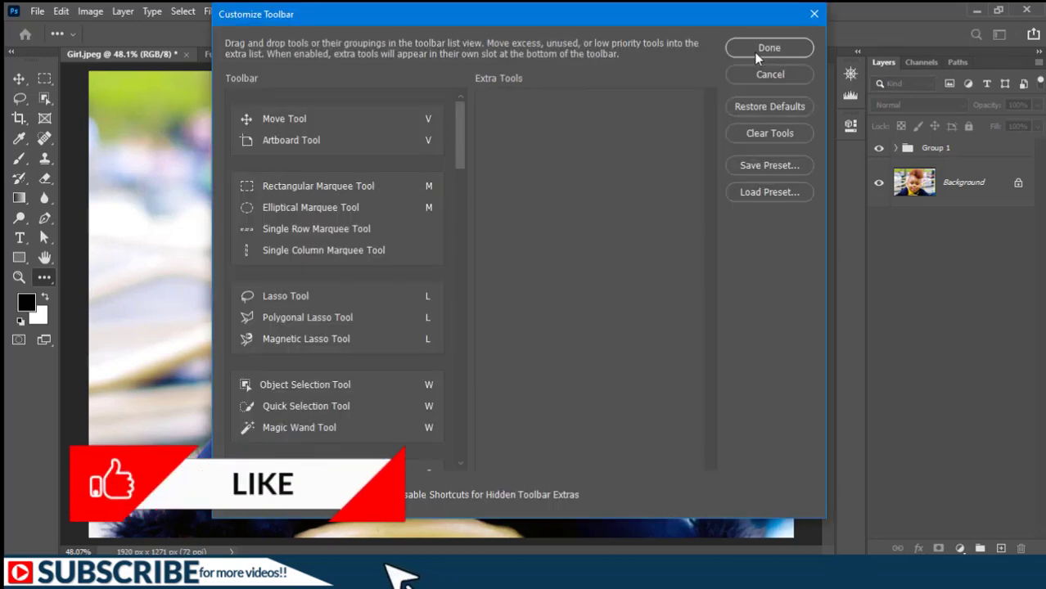
left_click(812, 16)
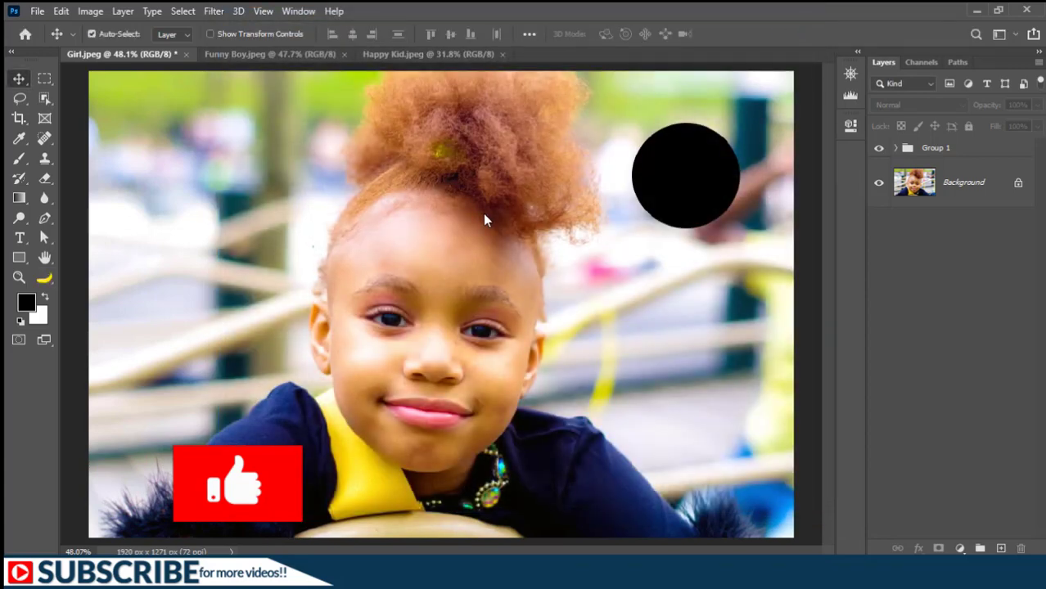